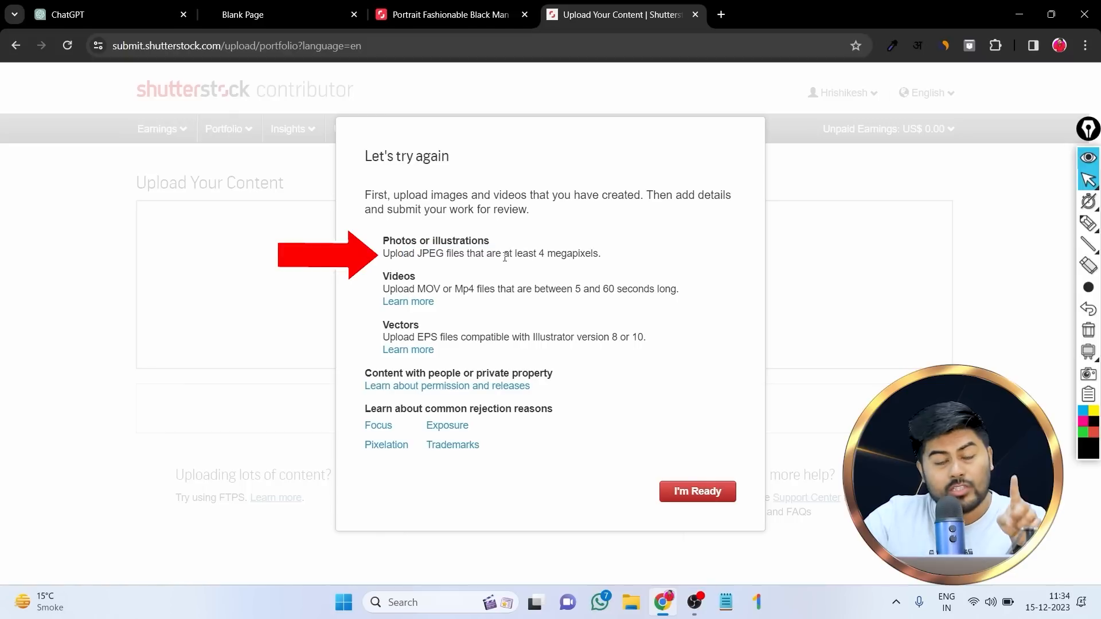
Review the accepted photo, video and vector upload formats, and proceed to the content upload page
left_click_drag(504, 254, 600, 255)
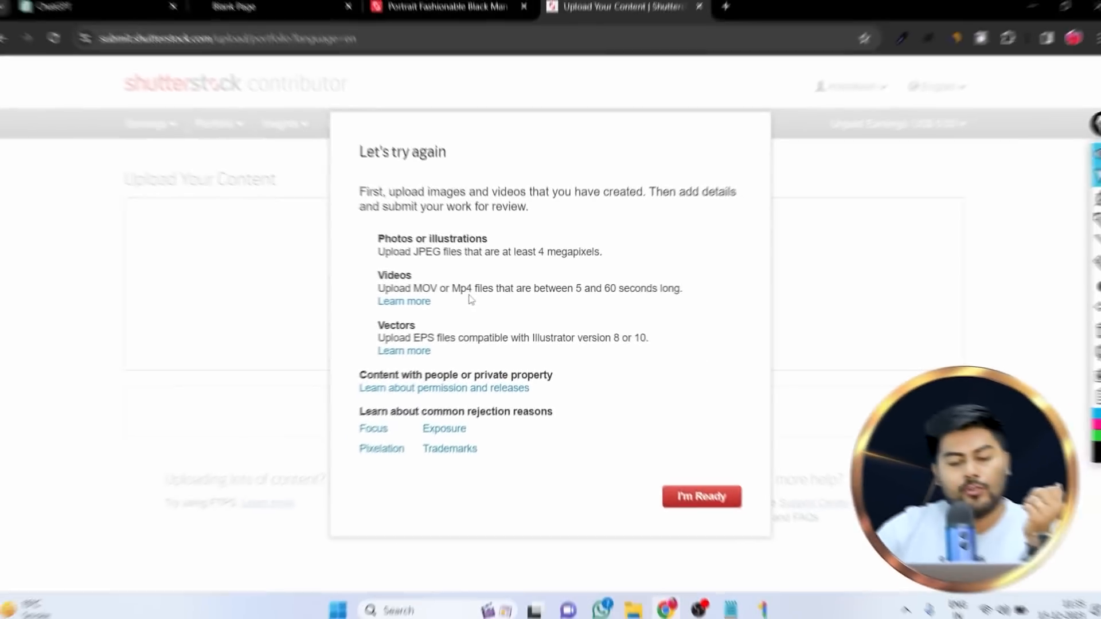
left_click_drag(466, 289, 479, 289)
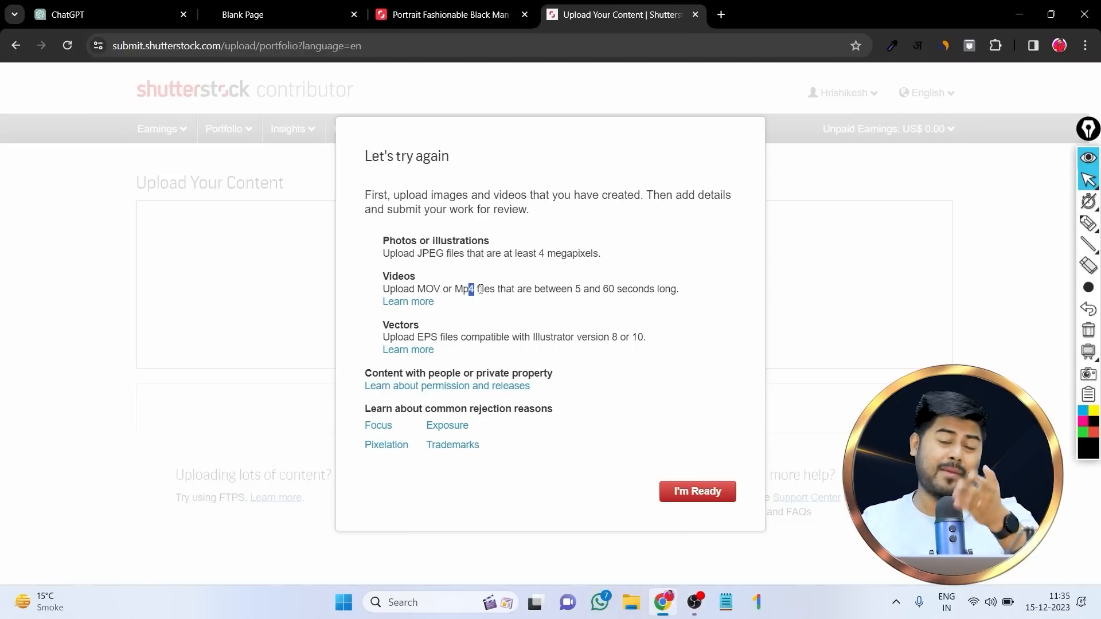
left_click(453, 334)
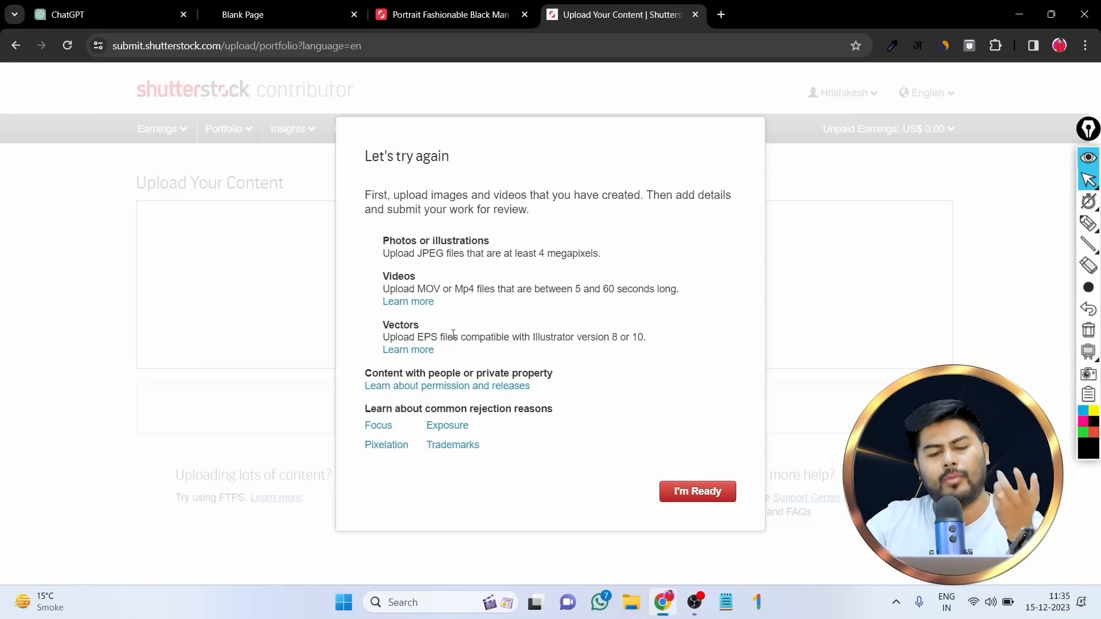
left_click(700, 492)
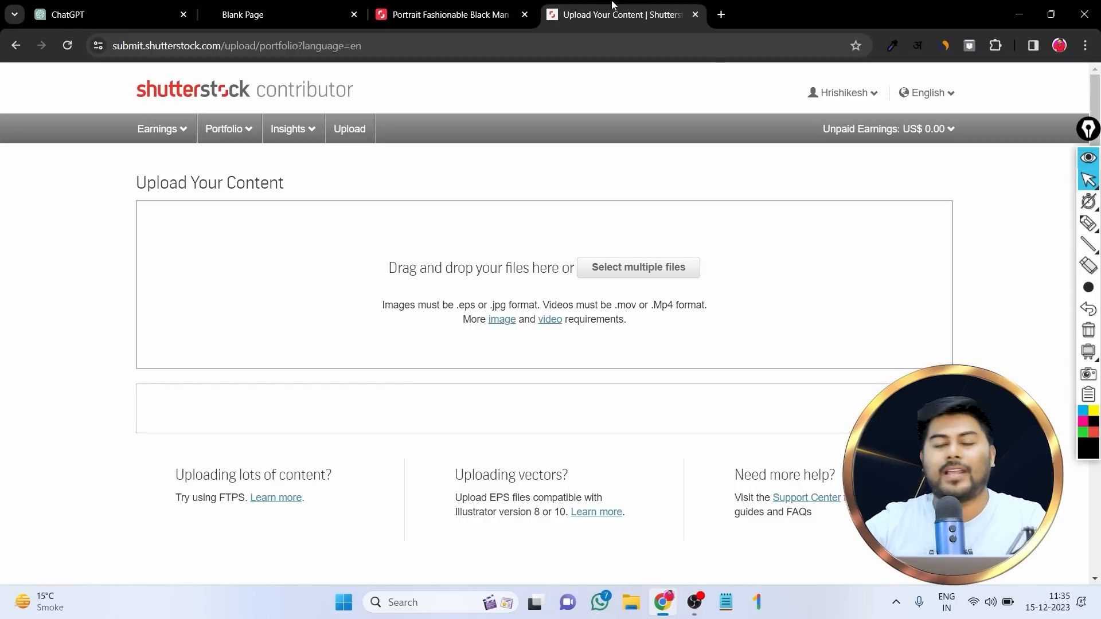
Upload the blue-and-white watercolour wall frame JPG, checking its file properties first, and continue to the content submission page
left_click(638, 268)
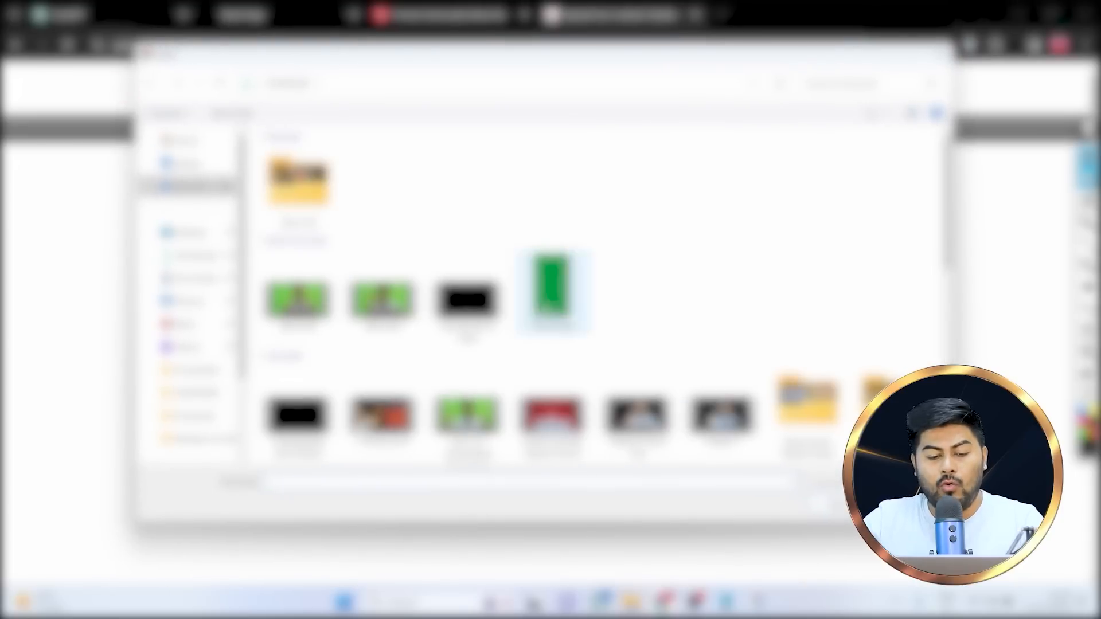
scroll(591, 287, "down", 5)
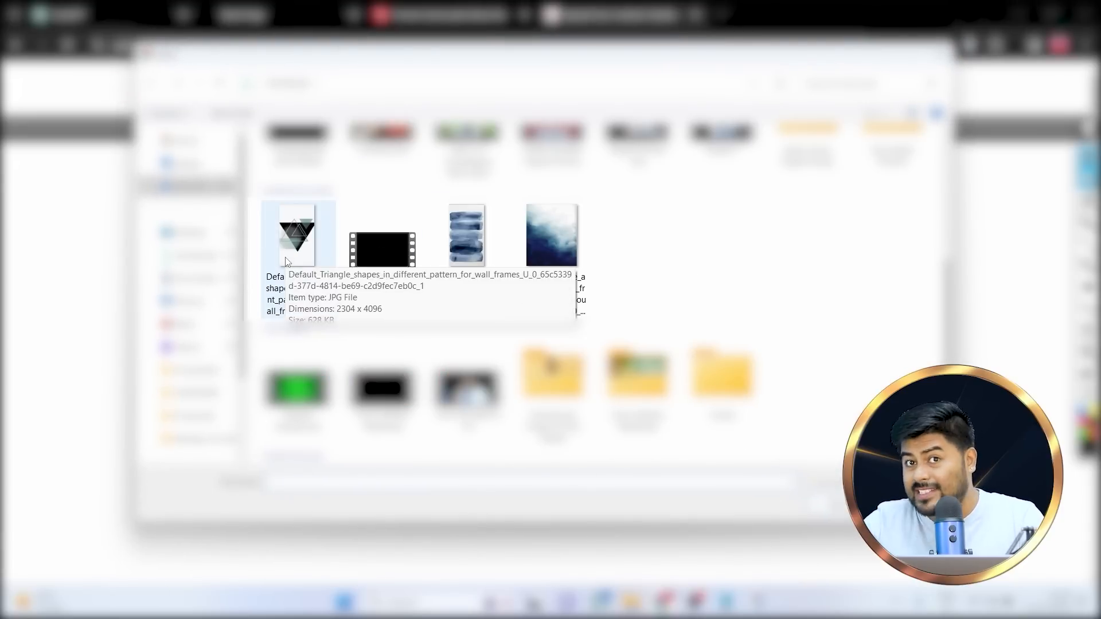
left_click(560, 224)
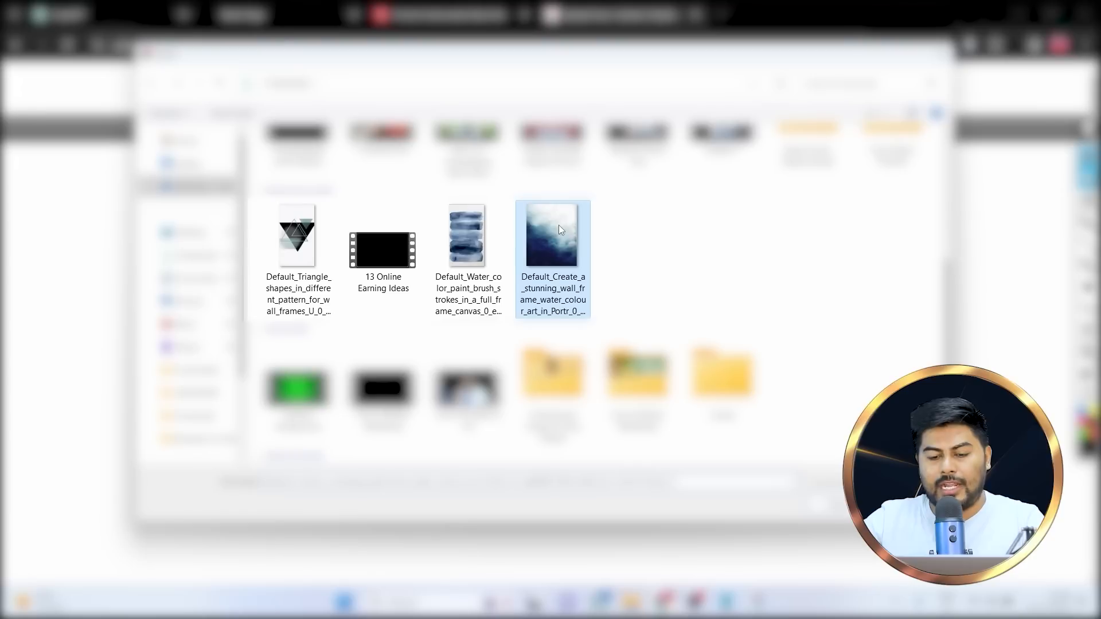
right_click(564, 264)
left_click(608, 574)
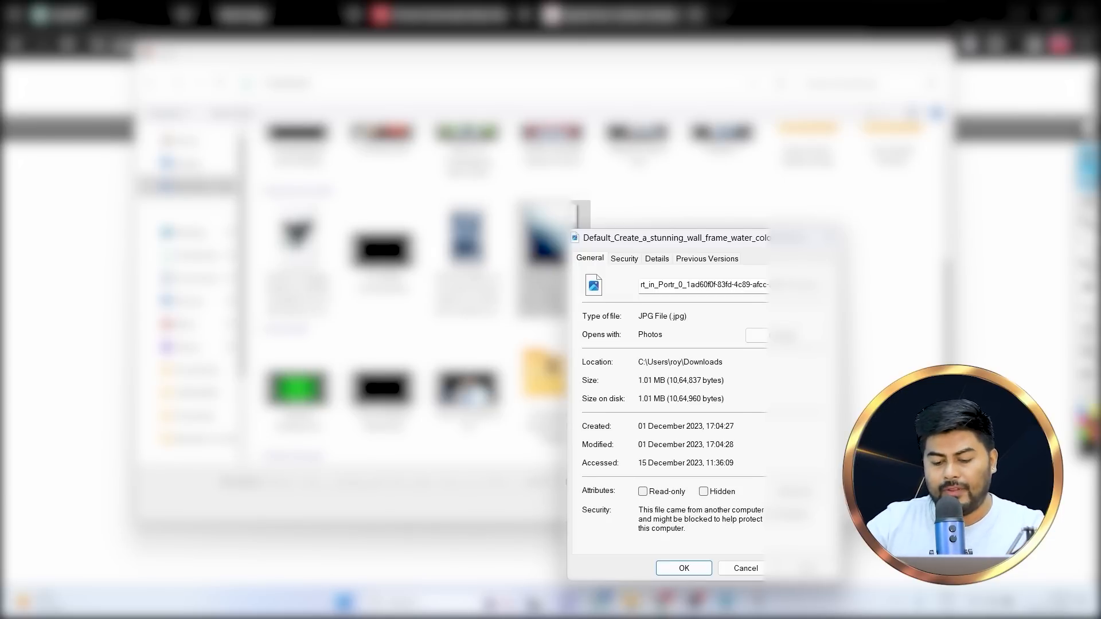
left_click(670, 568)
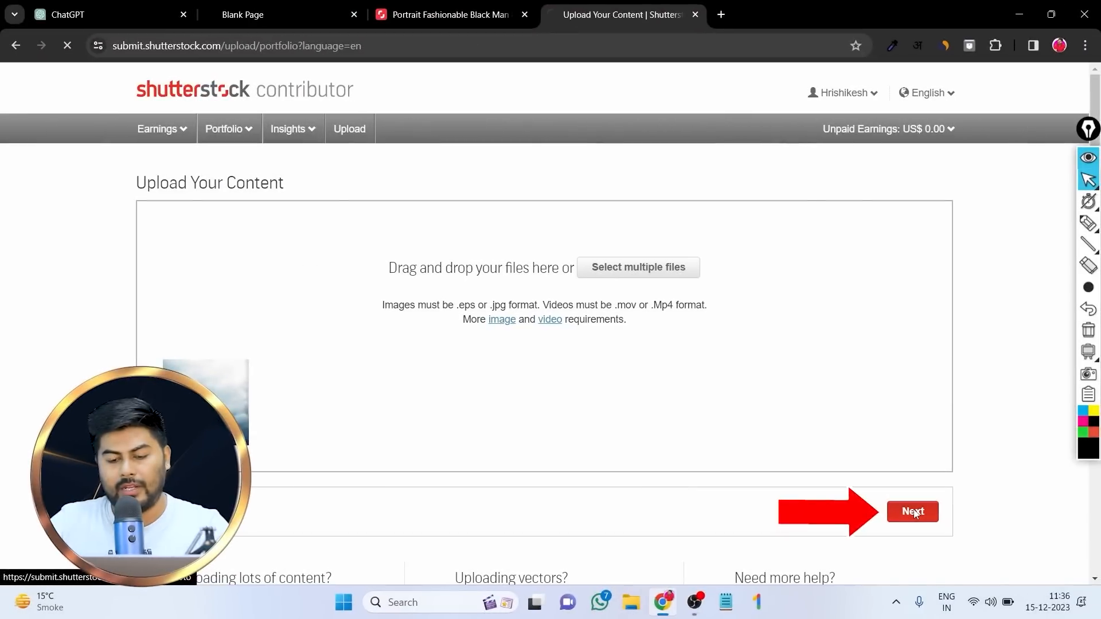
left_click(915, 514)
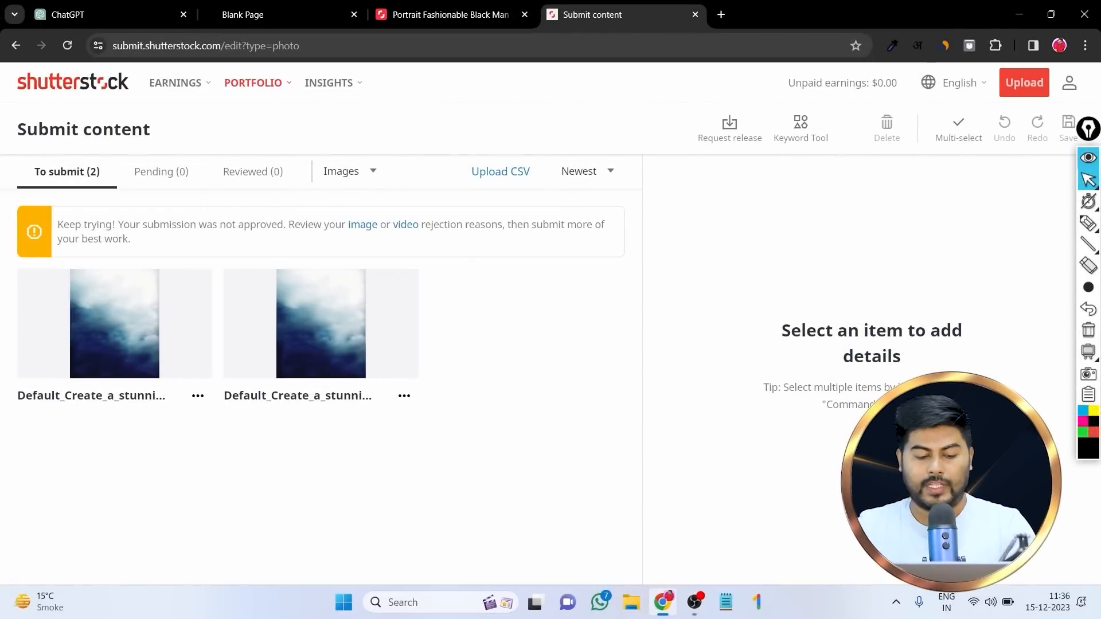
Delete the first of the two duplicate watercolour images awaiting submission
mouse_move(132, 287)
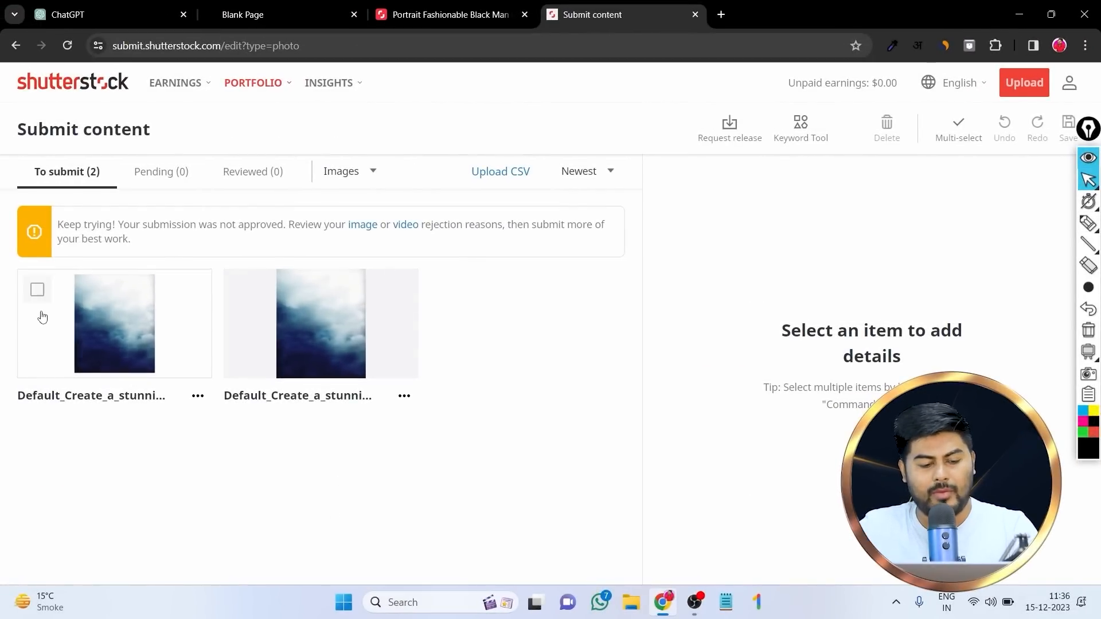
left_click(197, 396)
left_click(167, 425)
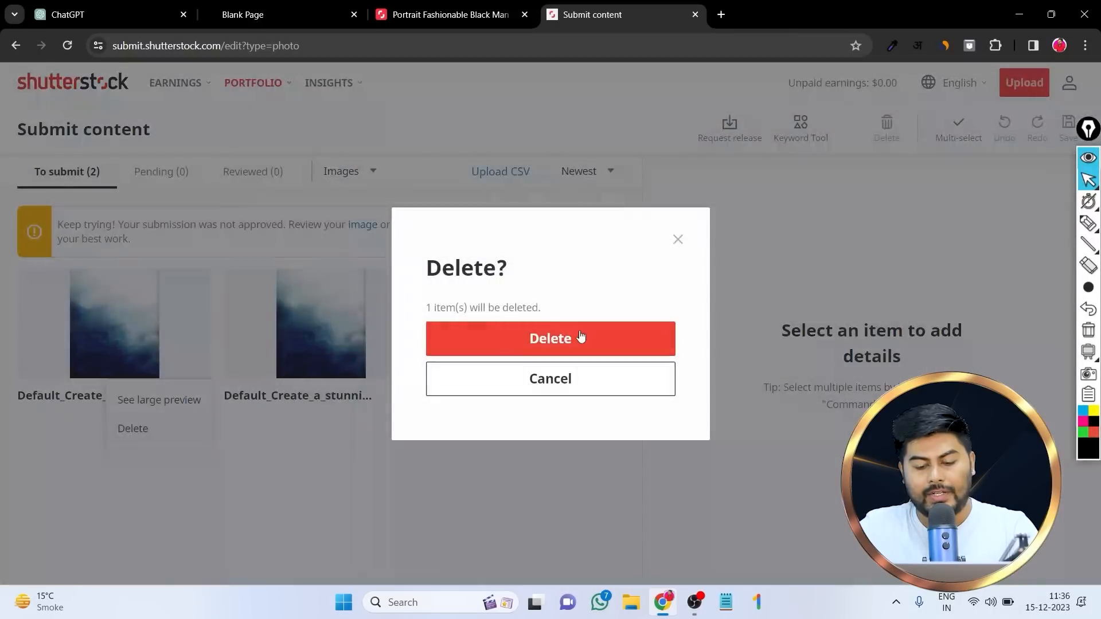
left_click(576, 337)
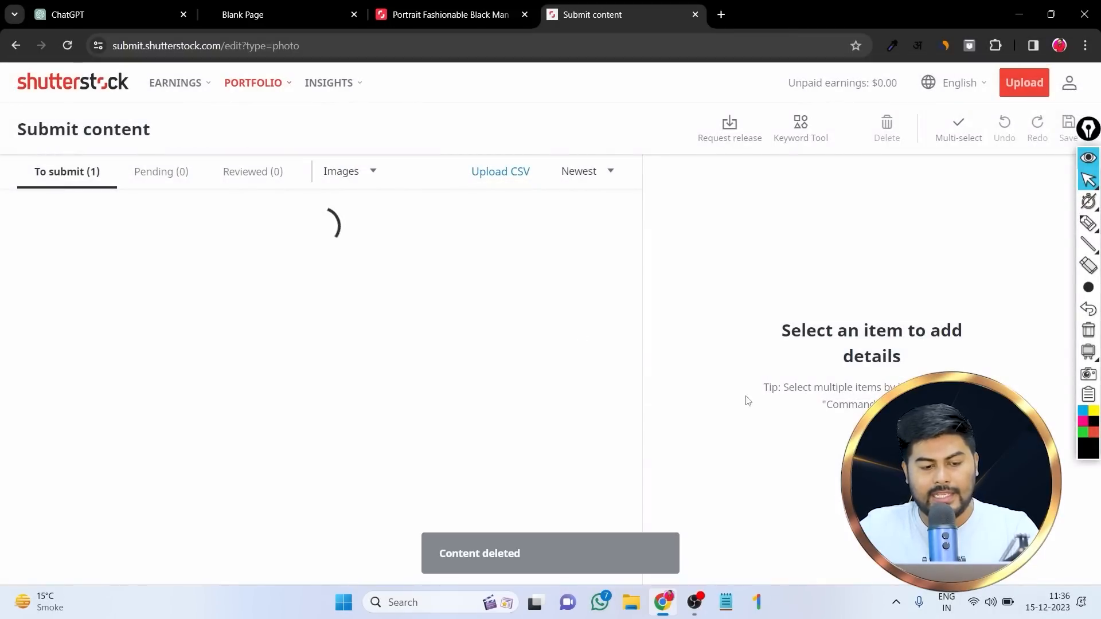
Select the remaining watercolour image for submission and look over its detail fields, including image type
left_click(208, 343)
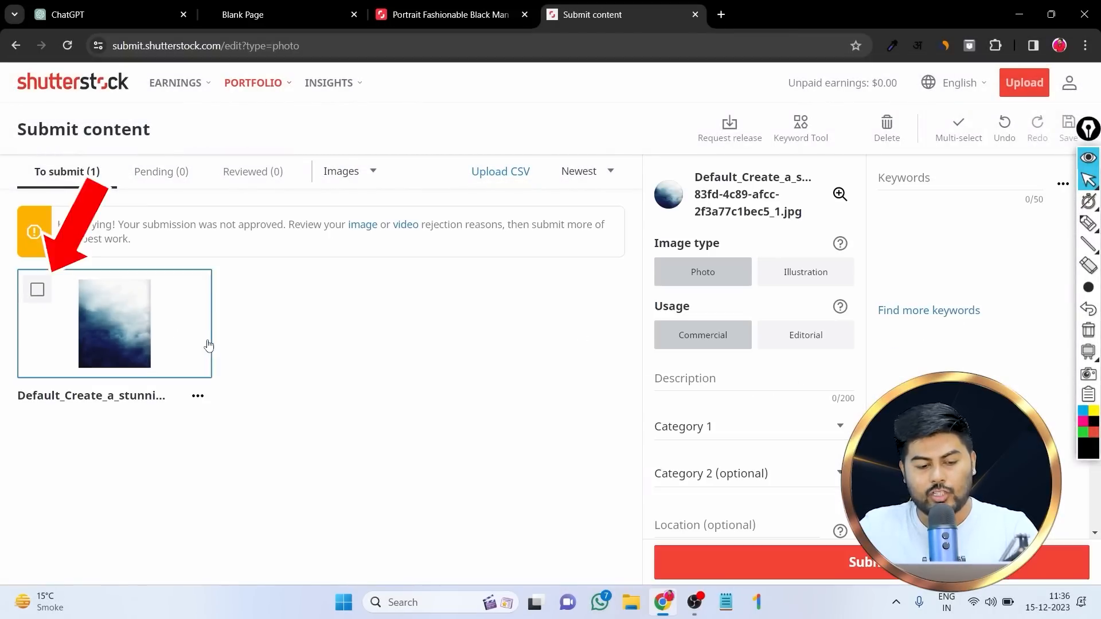
left_click(36, 292)
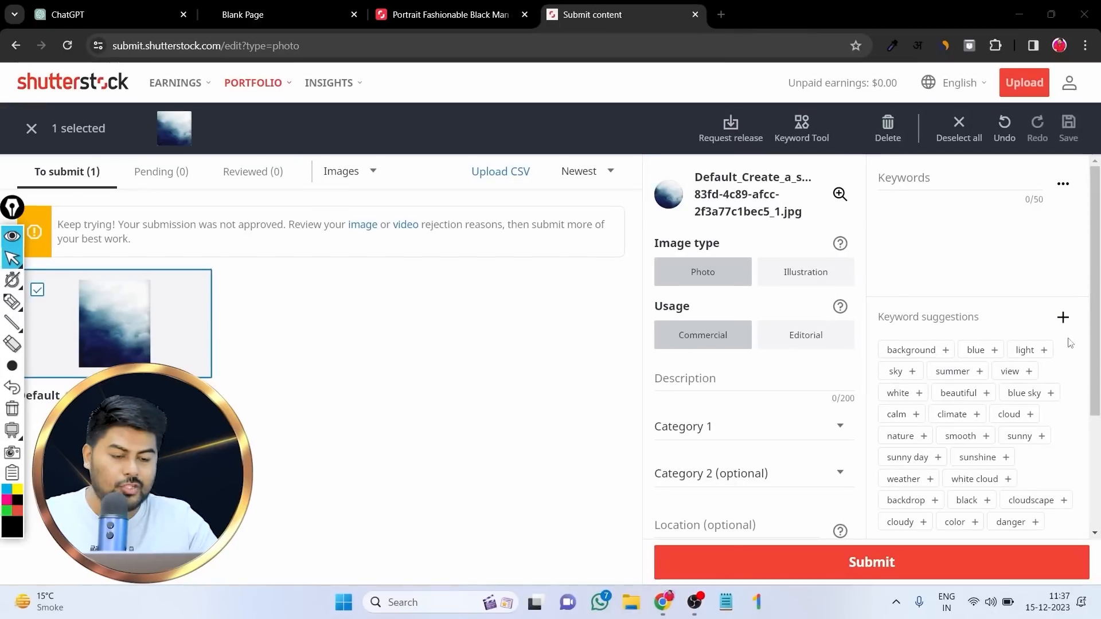
scroll(824, 304, "down", 3)
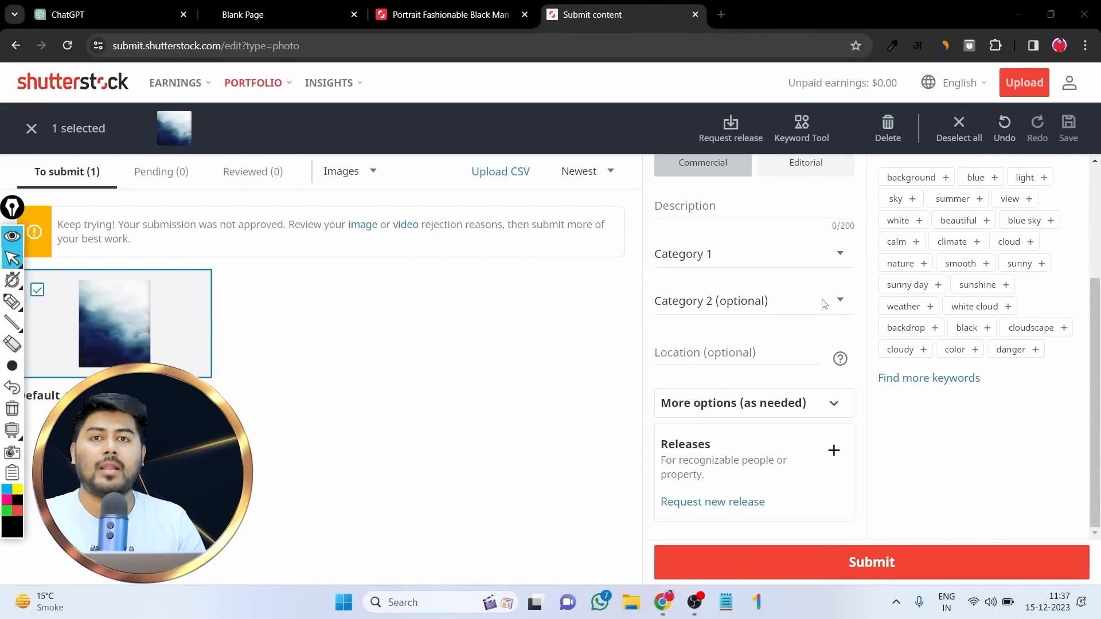
scroll(824, 304, "up", 3)
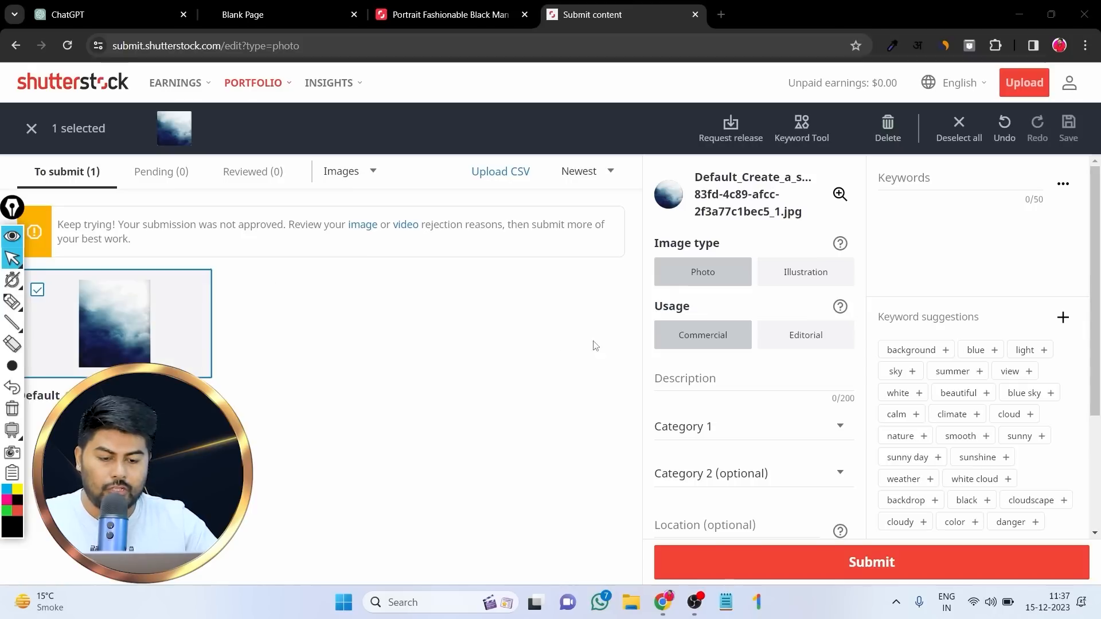
left_click_drag(678, 246, 720, 245)
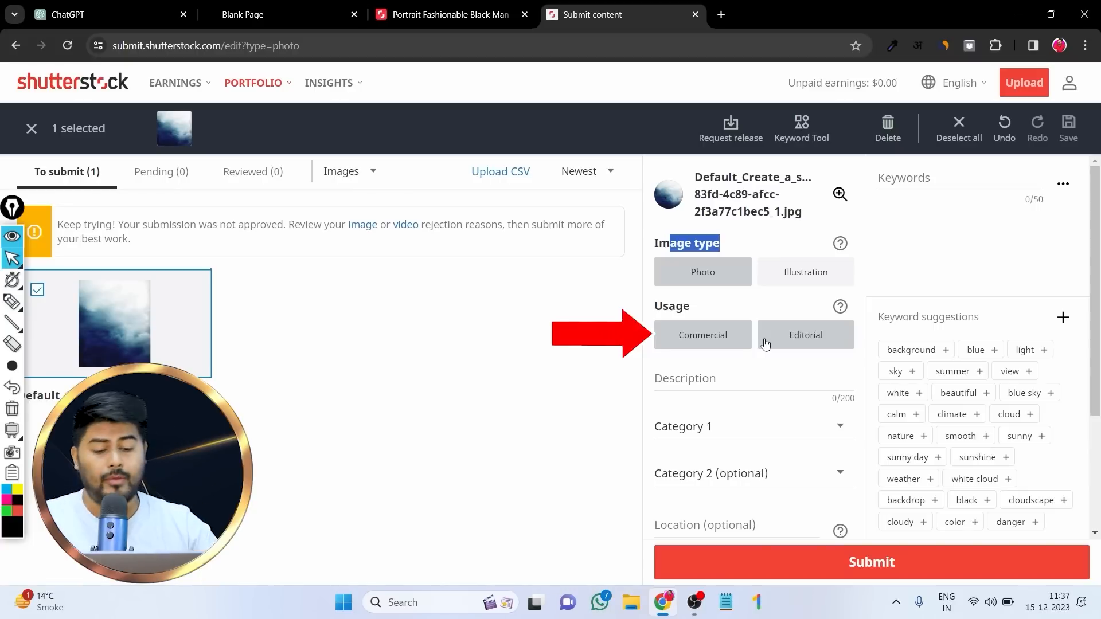
Enter the image description "Blue and White Smoggy and Cloudy Image for Photo Frame"
left_click(737, 382)
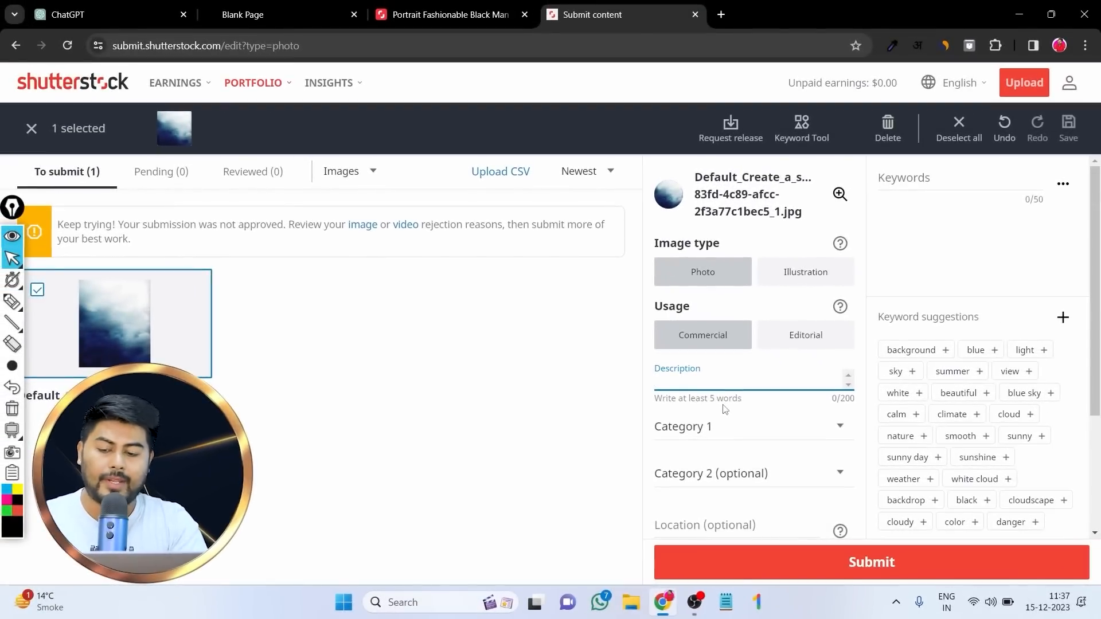
type("Blue and Whit")
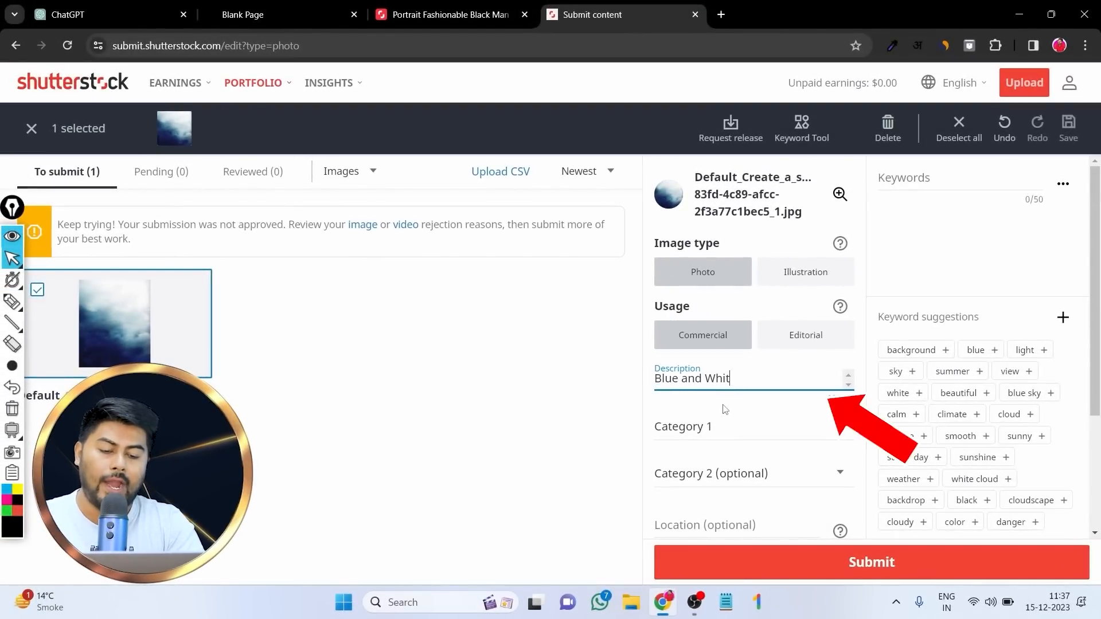
type("e Smoggy and Clou")
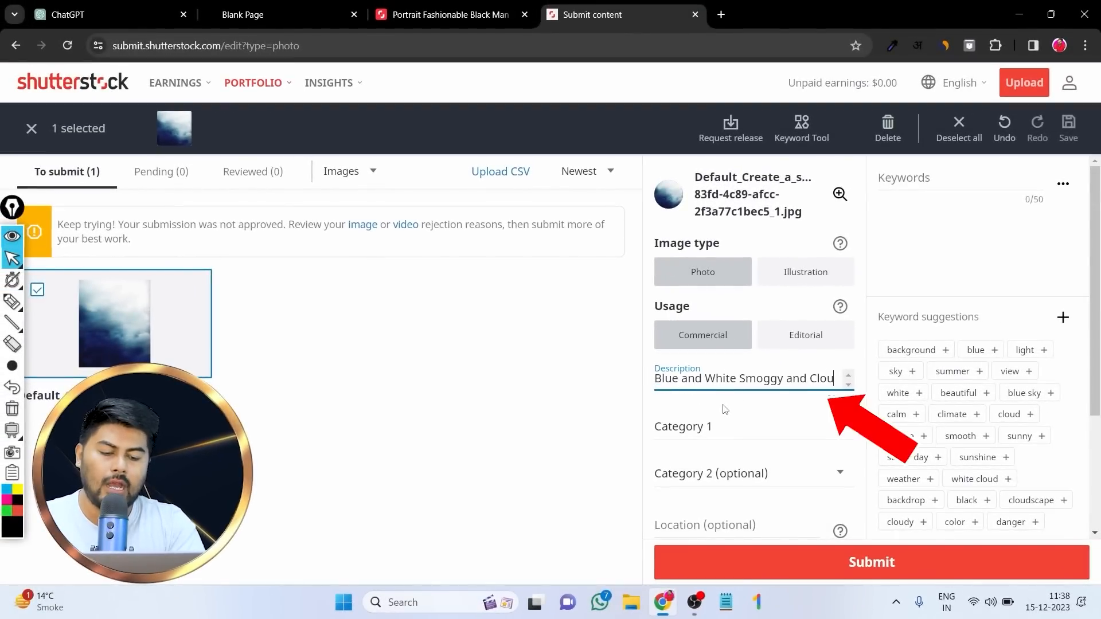
type("dy Image for Photo")
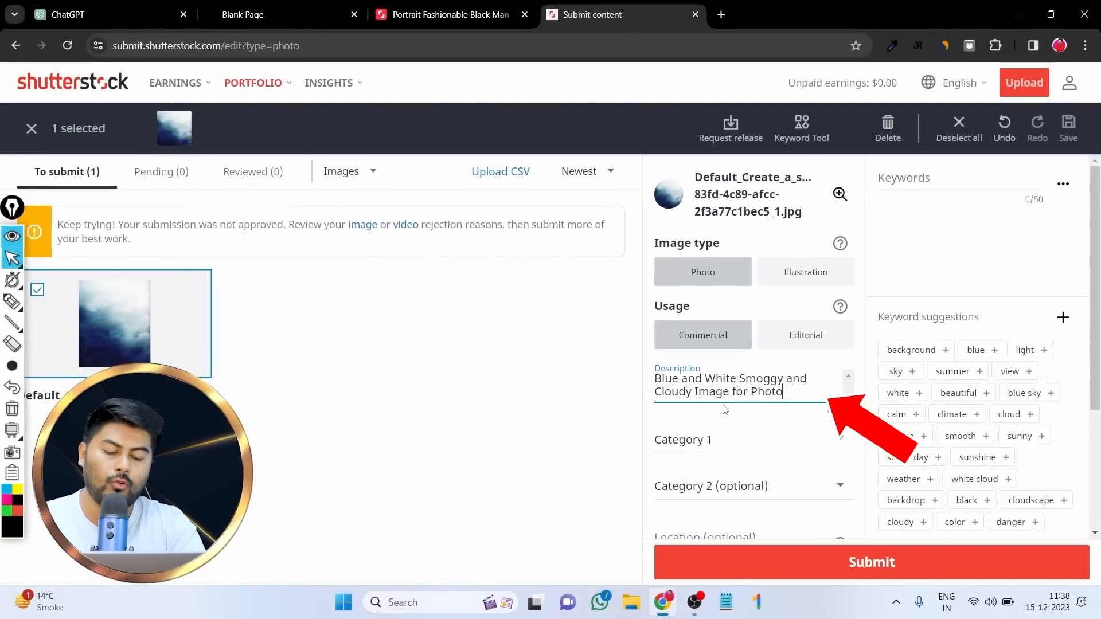
type(" Frame")
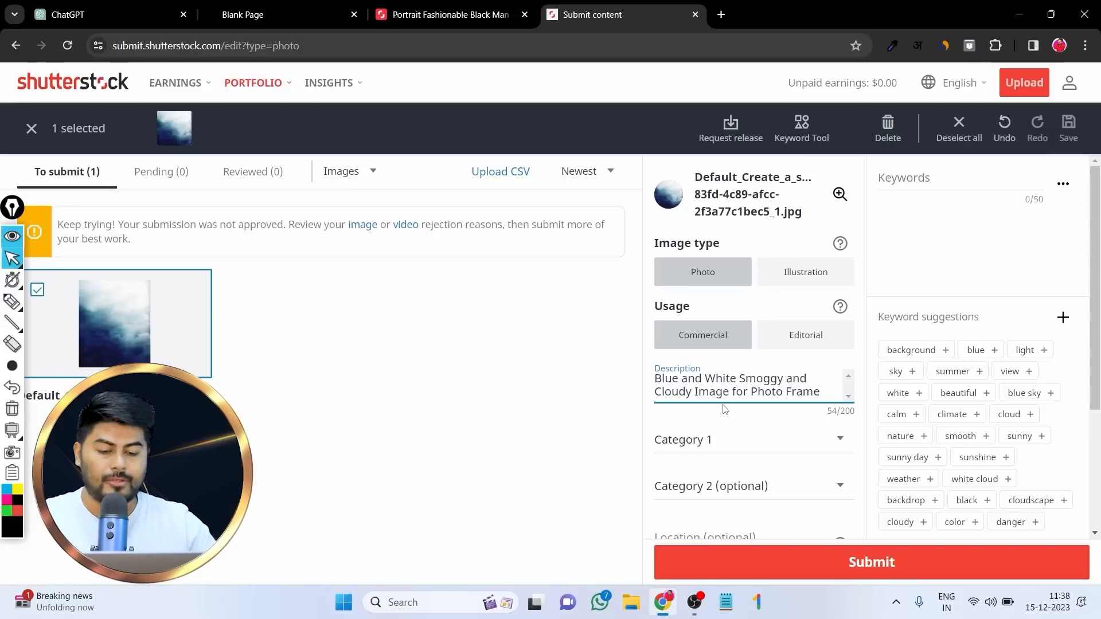
Look through the available categories and set the image's Category 1 to Interiors
scroll(725, 409, "down", 1)
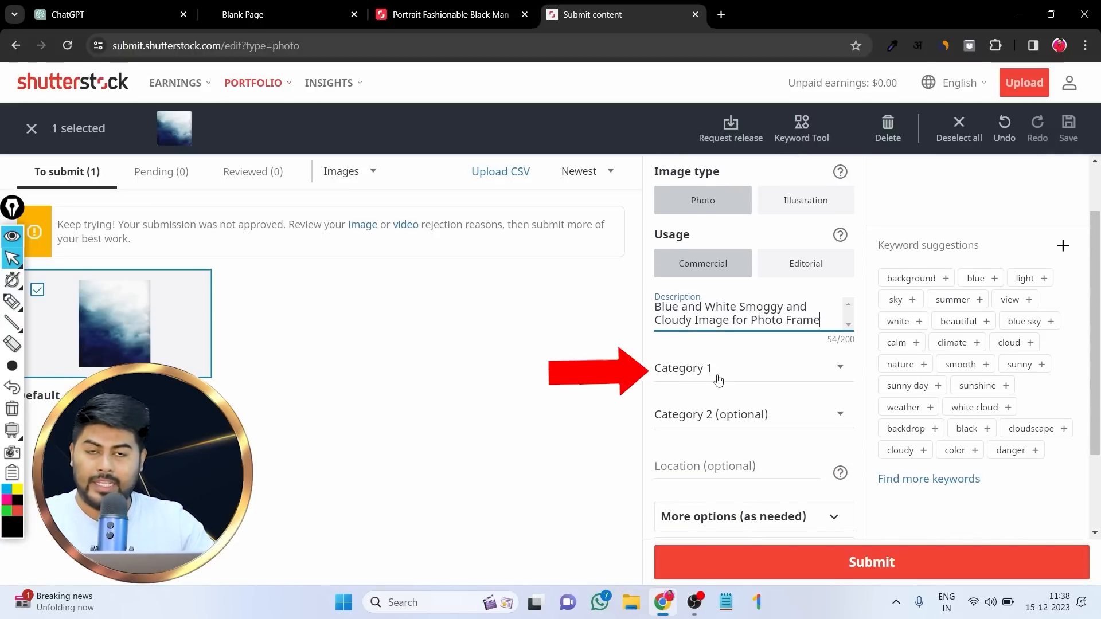
left_click(710, 376)
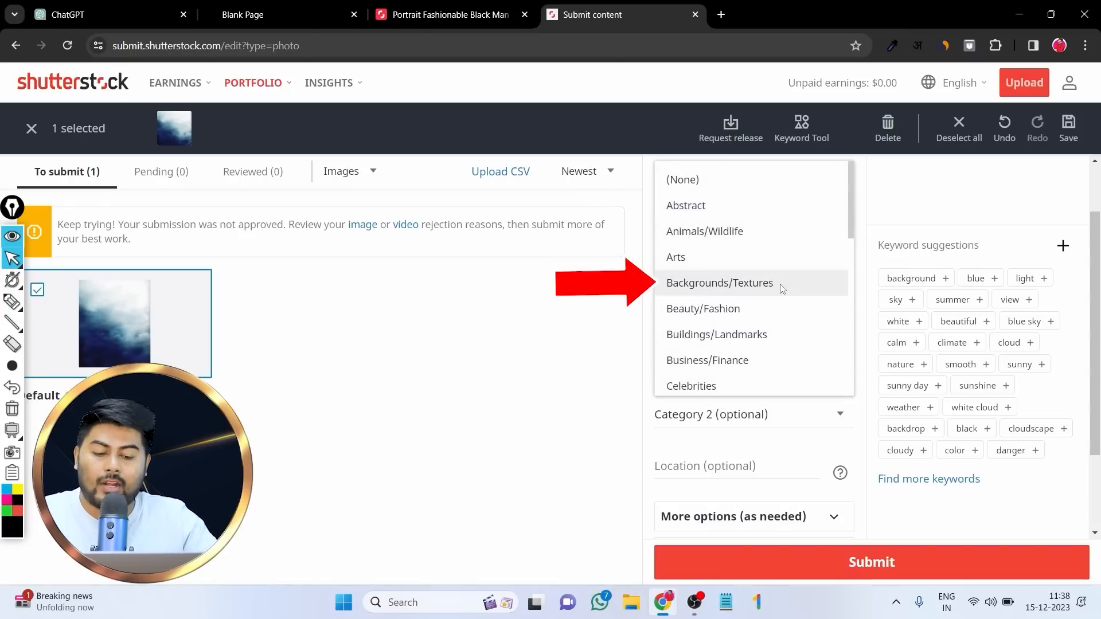
scroll(771, 315, "down", 1)
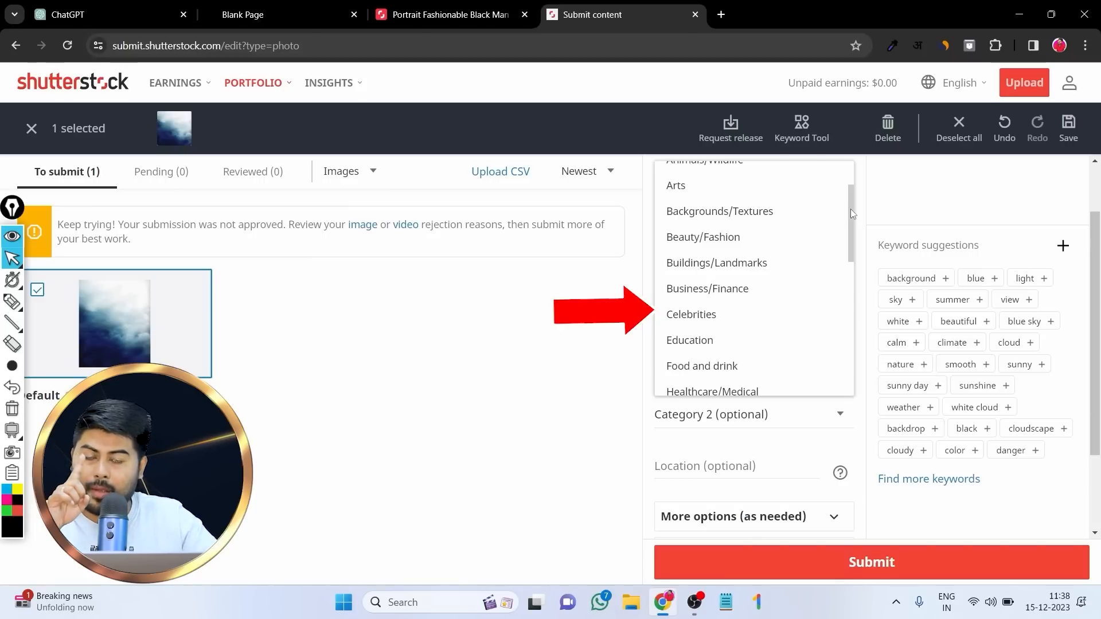
left_click_drag(851, 209, 850, 261)
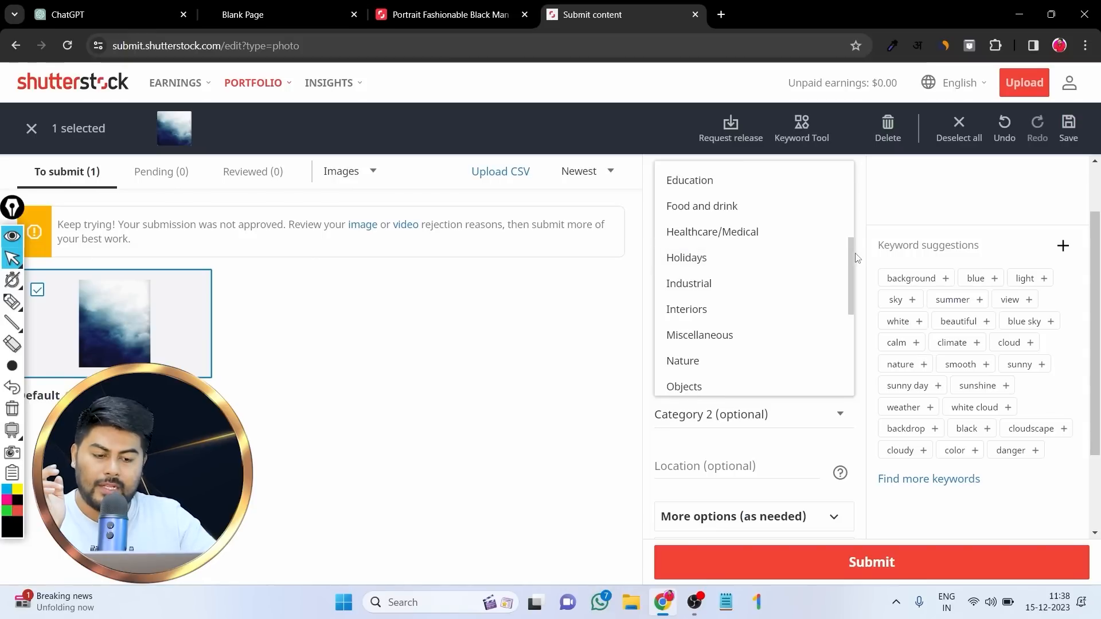
left_click(858, 260)
left_click(750, 366)
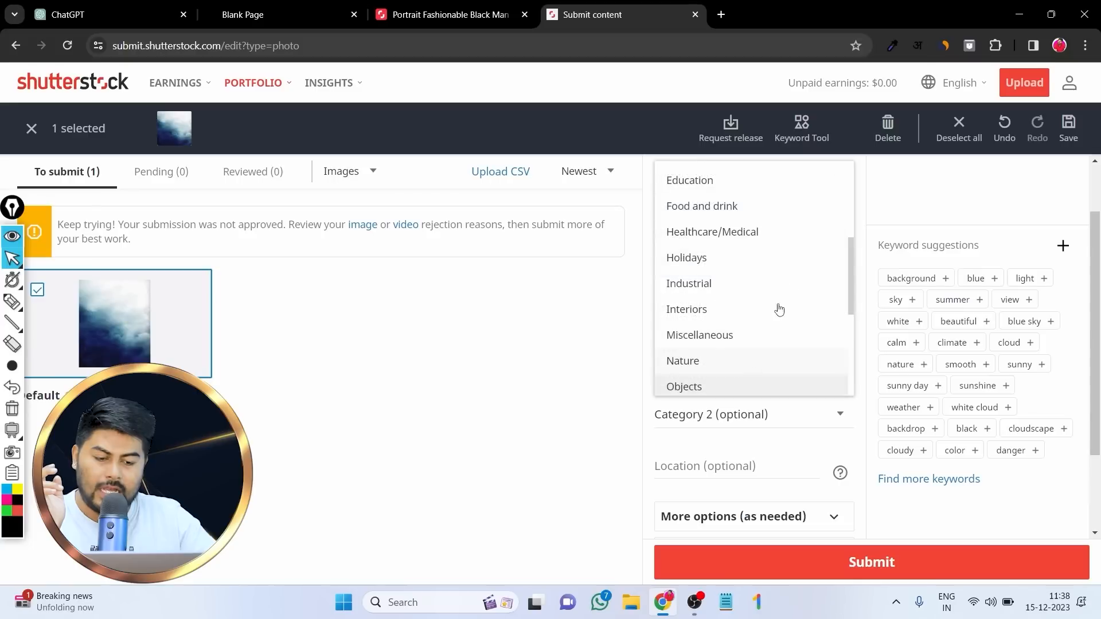
left_click_drag(849, 262, 851, 272)
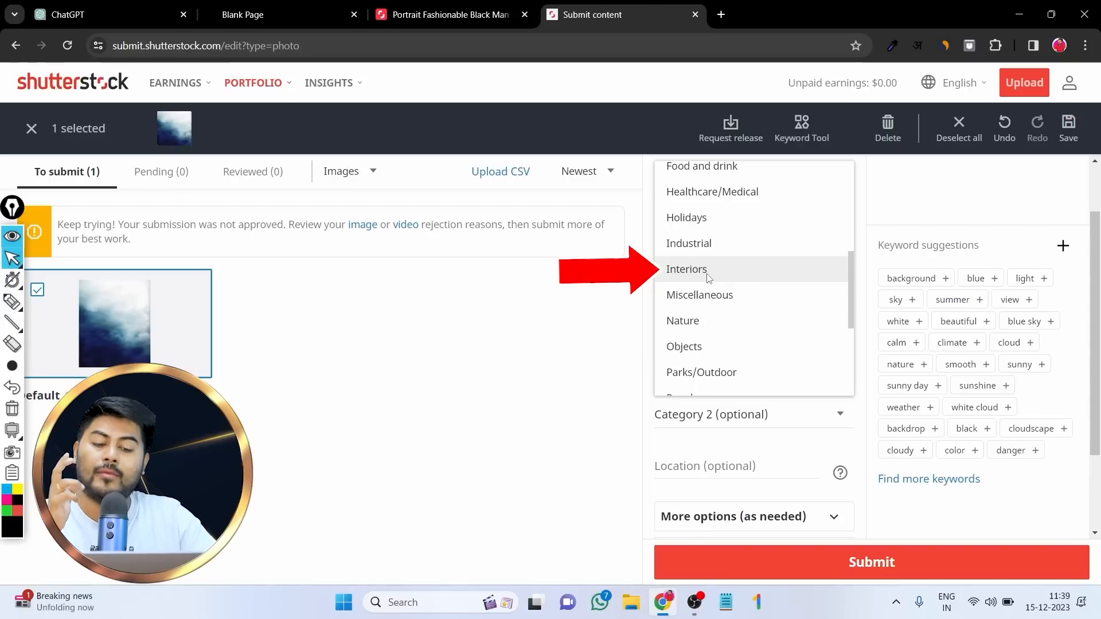
left_click_drag(852, 275, 841, 358)
scroll(841, 358, "up", 5)
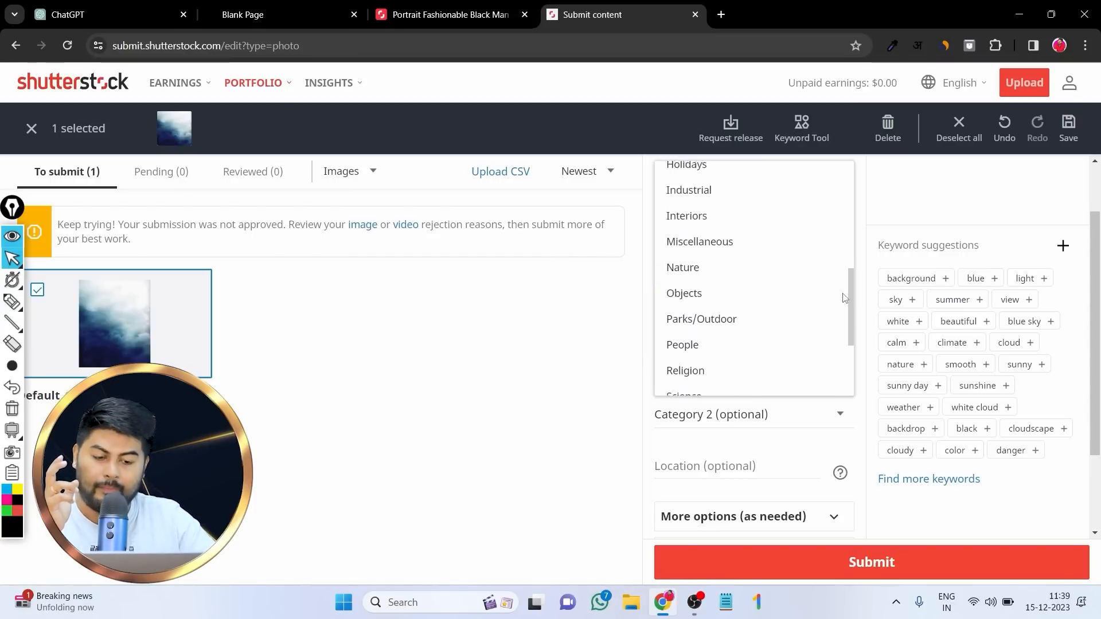
left_click(707, 216)
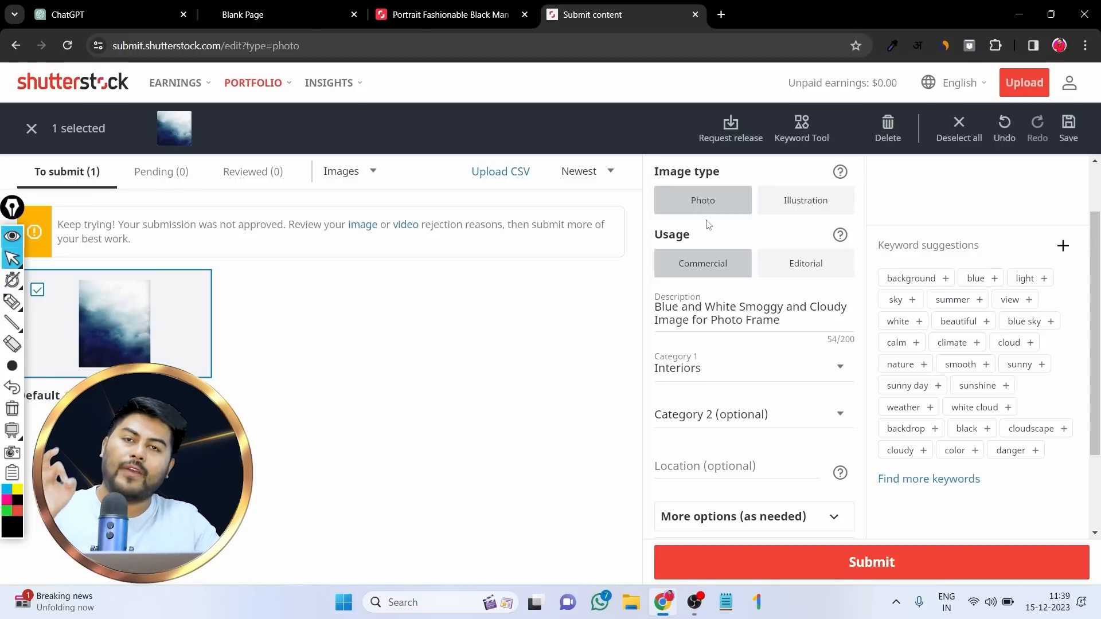
Set the image's optional Category 2 to Nature
left_click(826, 414)
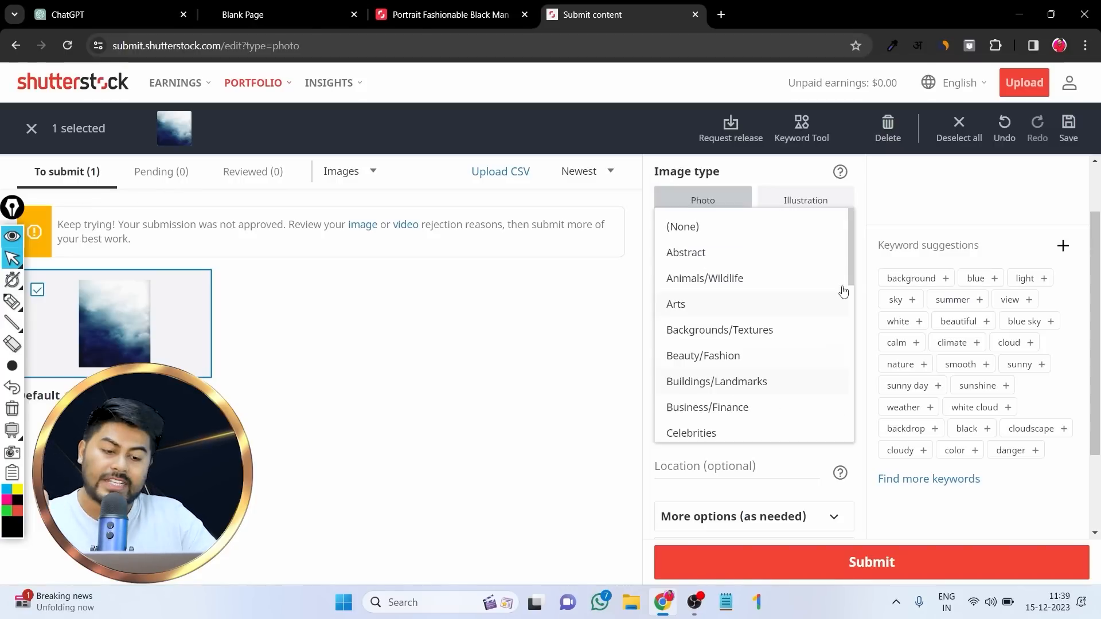
left_click_drag(850, 250, 845, 300)
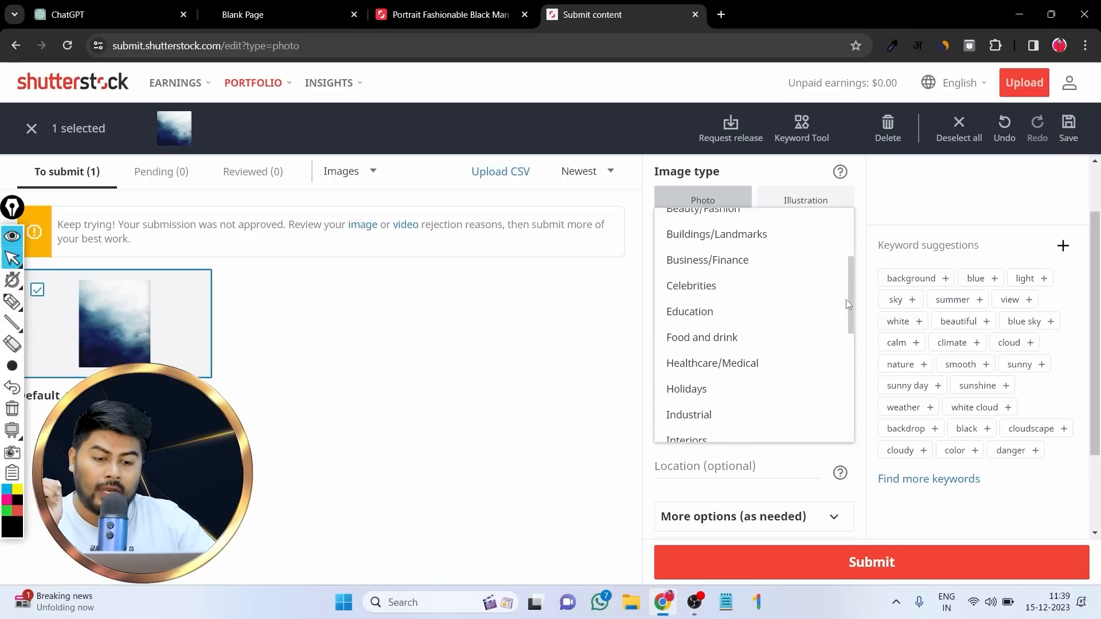
mouse_move(845, 299)
left_mouse_down()
mouse_move(847, 367)
mouse_move(857, 350)
left_mouse_up()
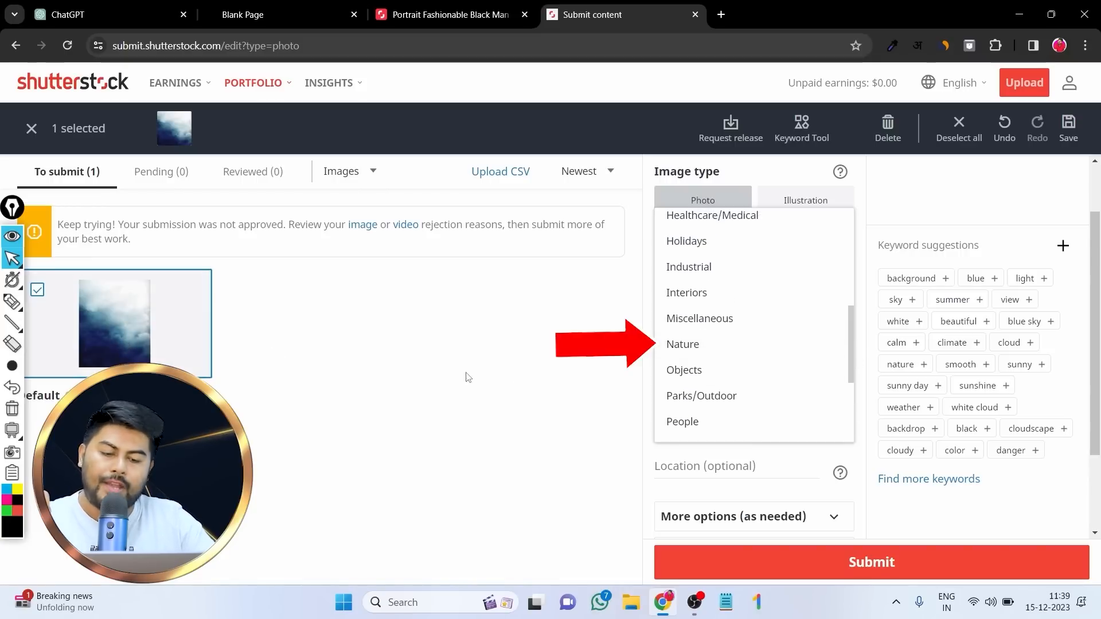
left_click(696, 344)
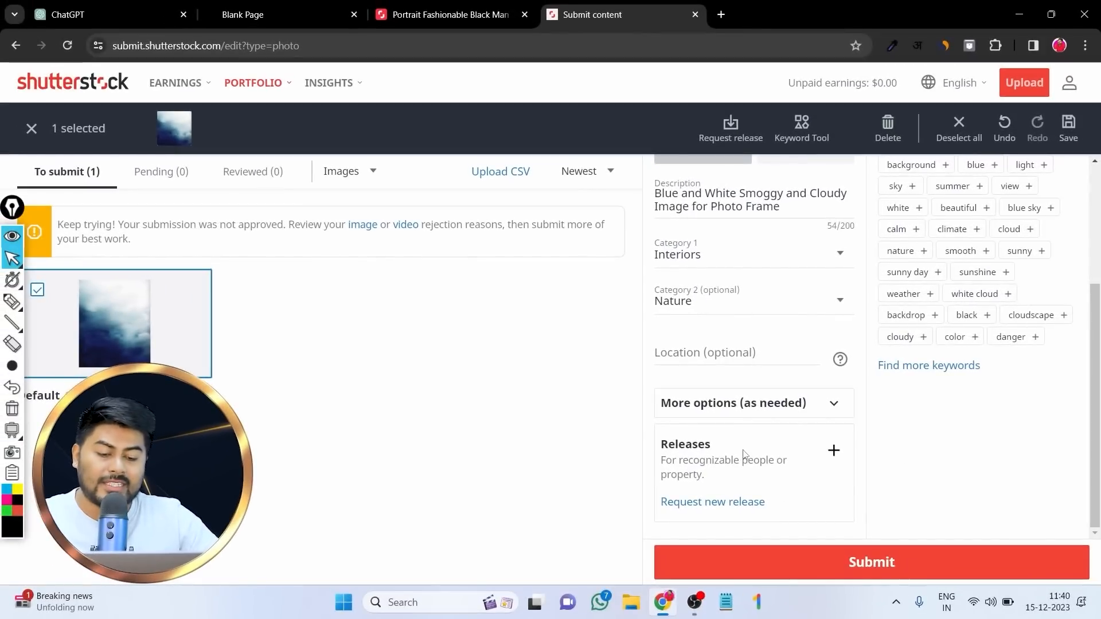
Look over the additional options for the image, including reviewer notes and mature content, without setting any
left_click(823, 404)
scroll(816, 430, "down", 1)
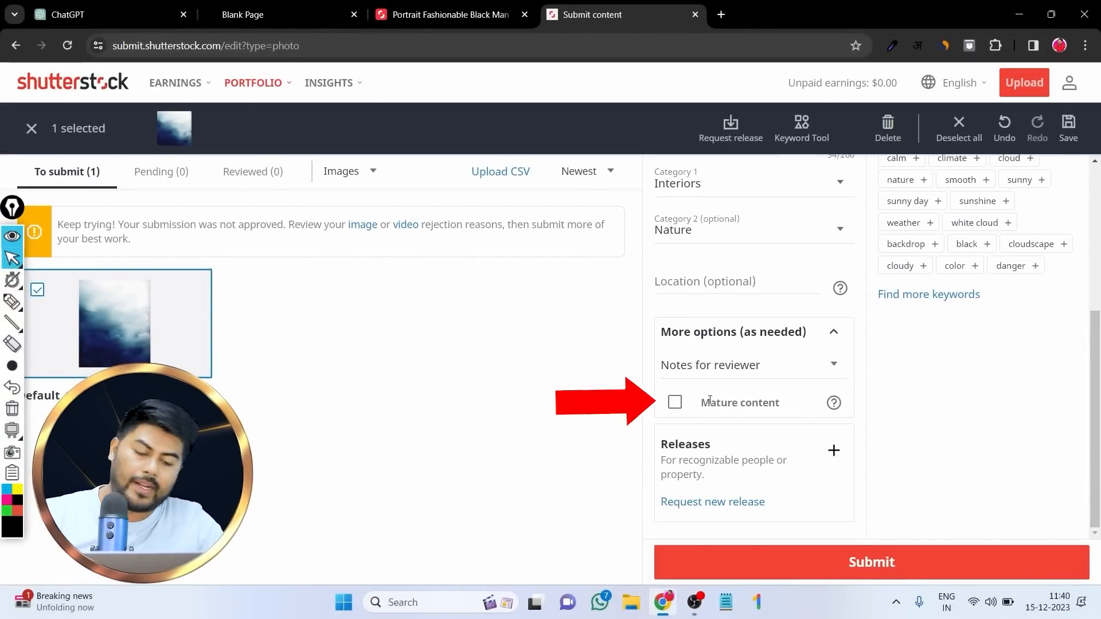
left_click(839, 336)
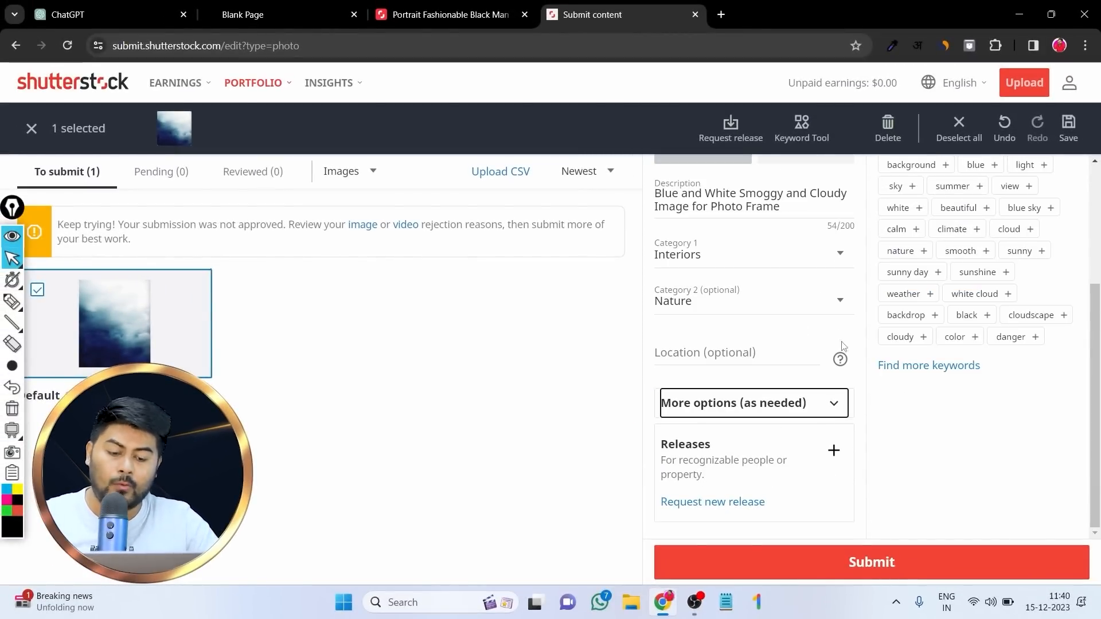
Add the suggested keywords "background", "blue", "sky", "beautiful" and "white" to the image
scroll(835, 452, "up", 3)
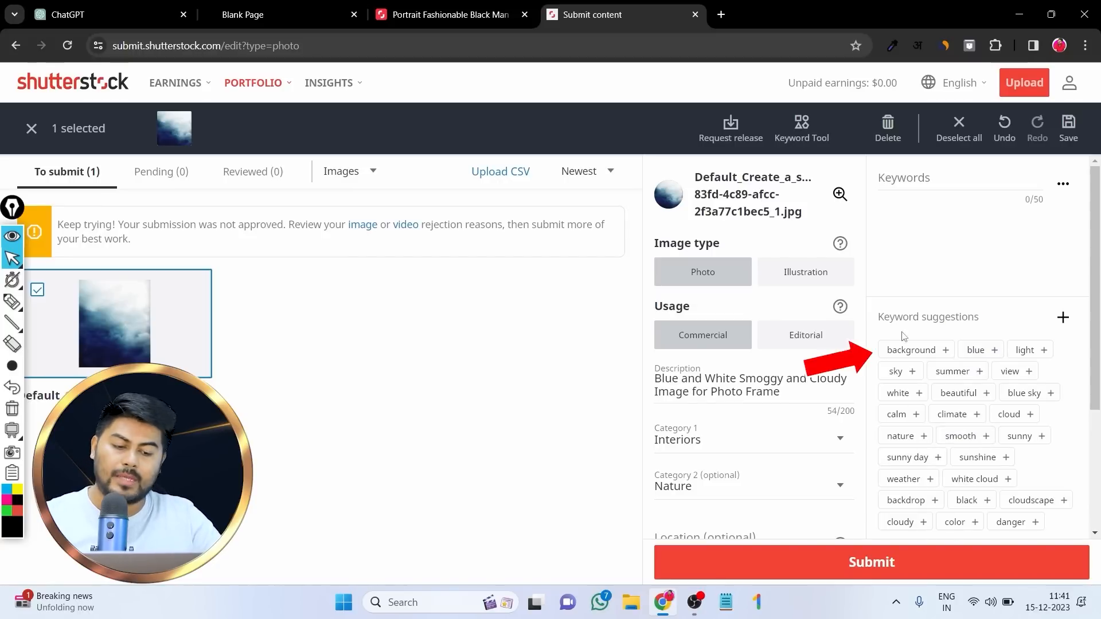
left_click(943, 352)
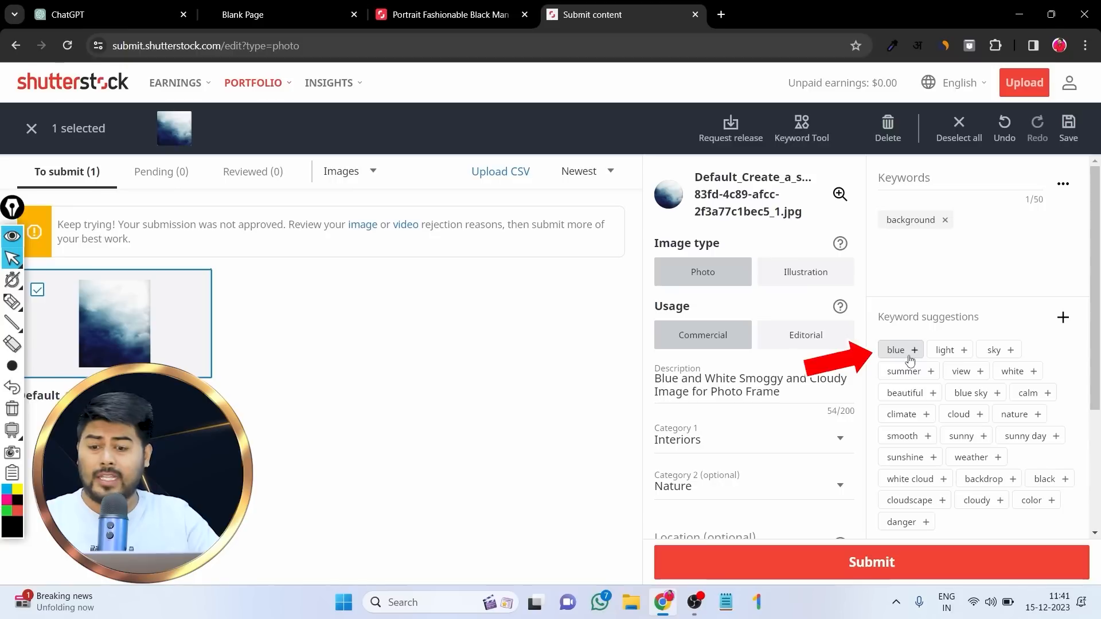
left_click(911, 352)
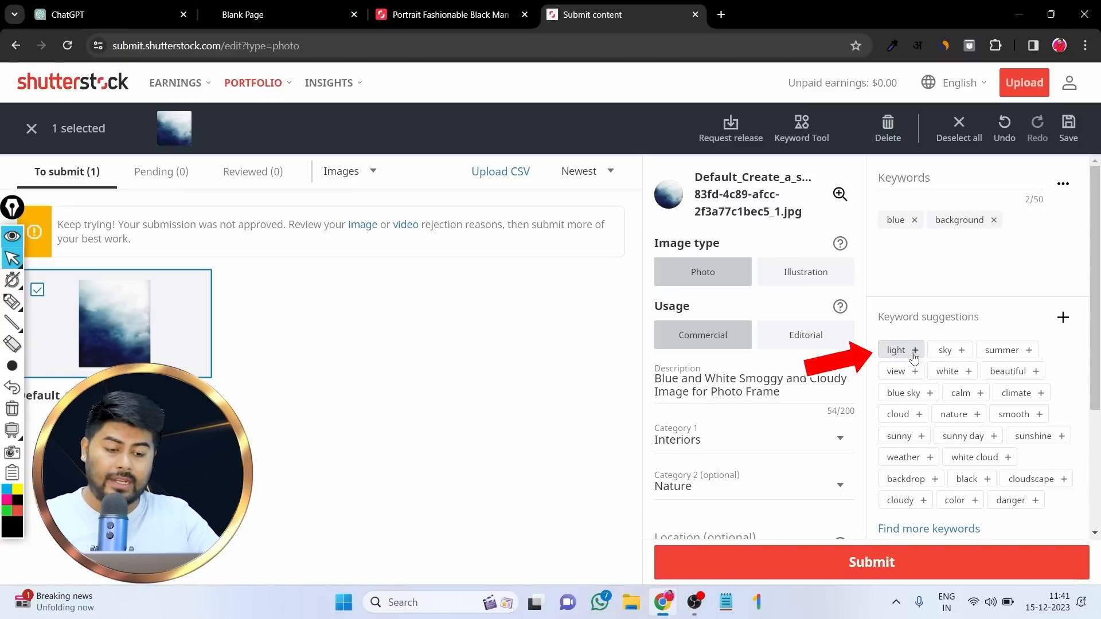
left_click(961, 350)
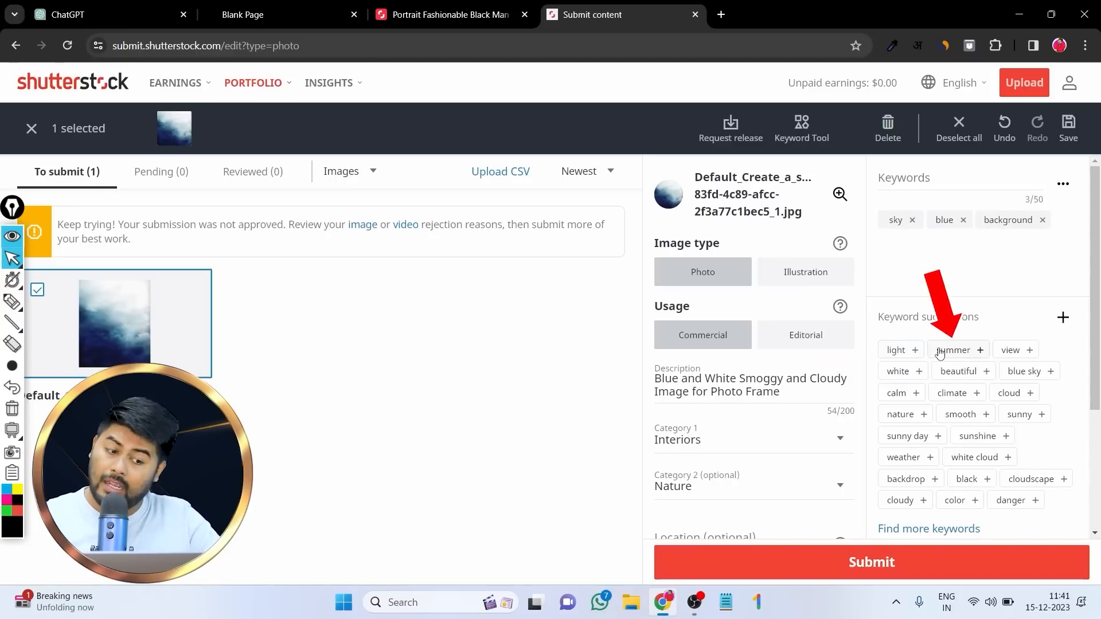
left_click(960, 372)
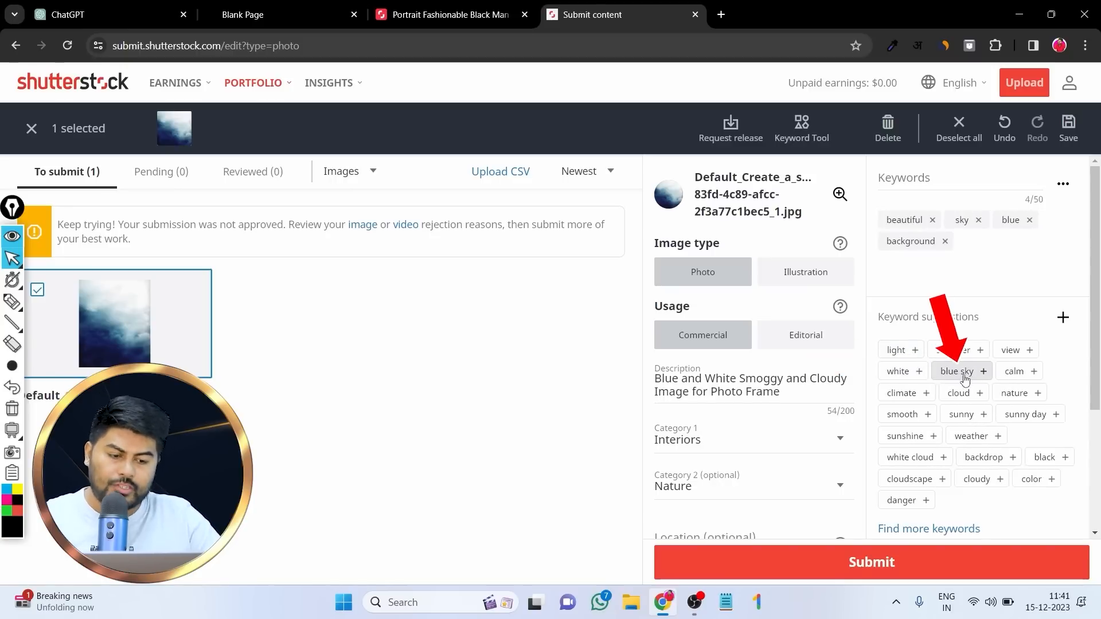
left_click(904, 372)
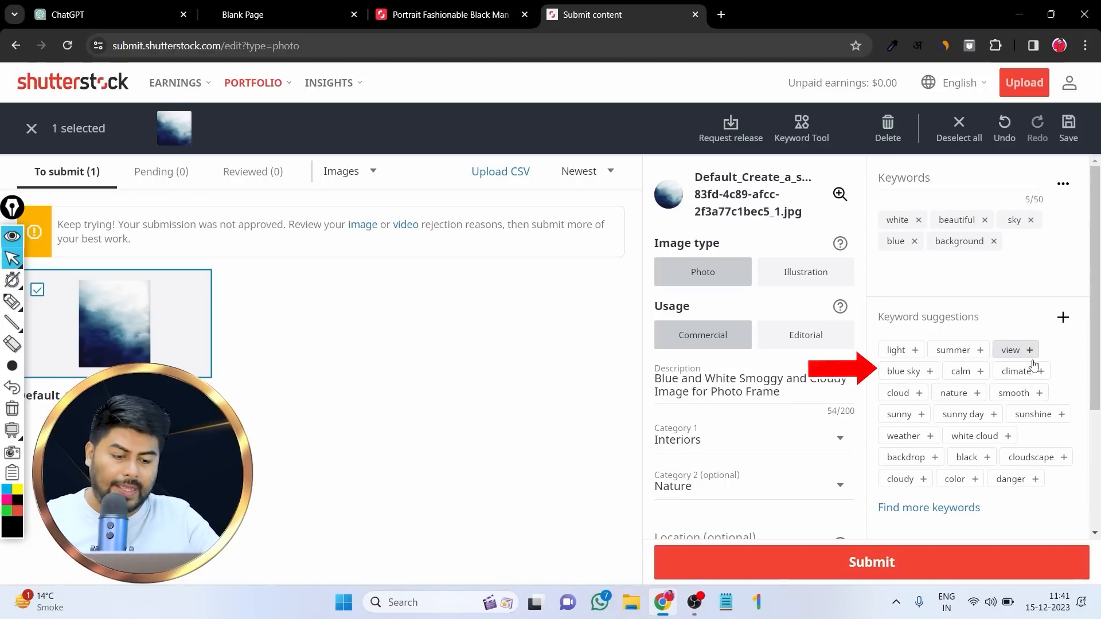
Add the suggested keywords "nature", "cloud", "cloudscape", "white cloud" and "backdrop" to the image
left_click(956, 394)
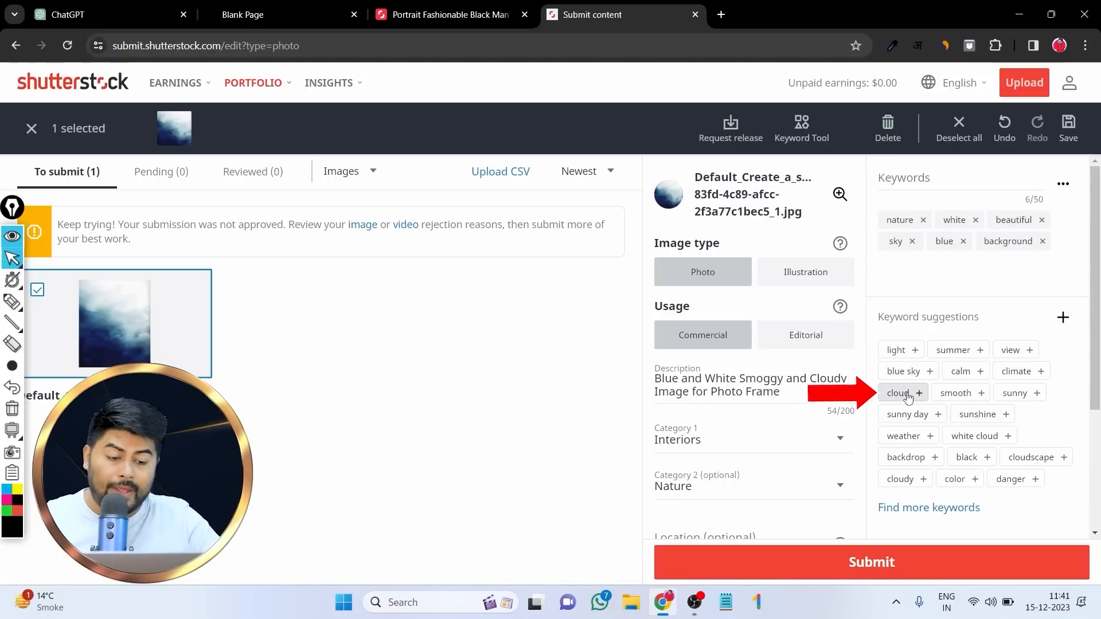
left_click(907, 396)
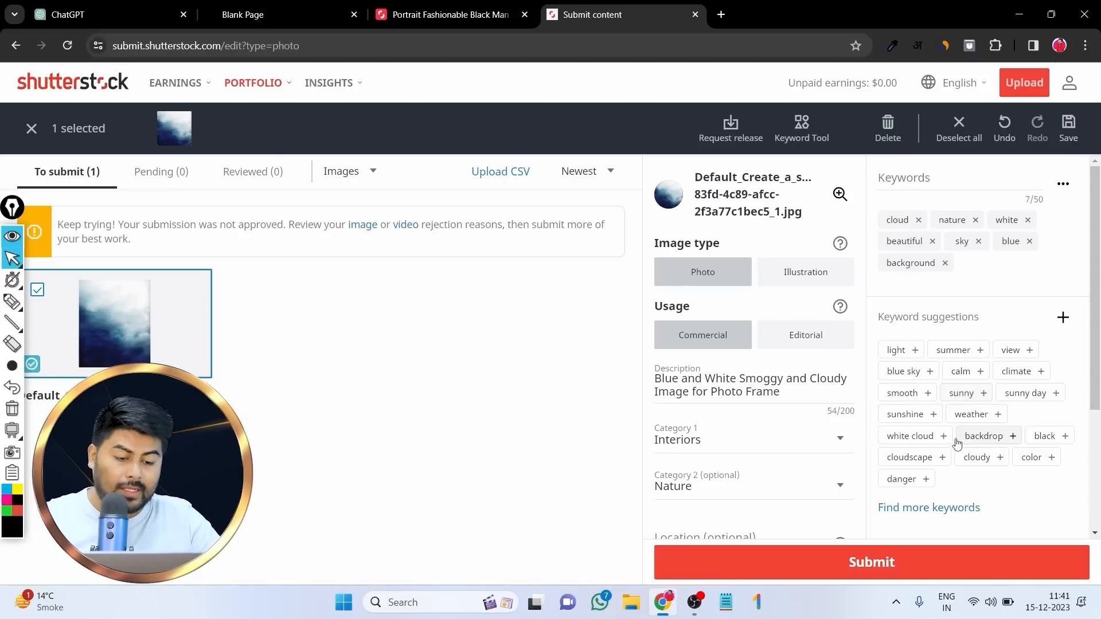
left_click(909, 457)
left_click(910, 435)
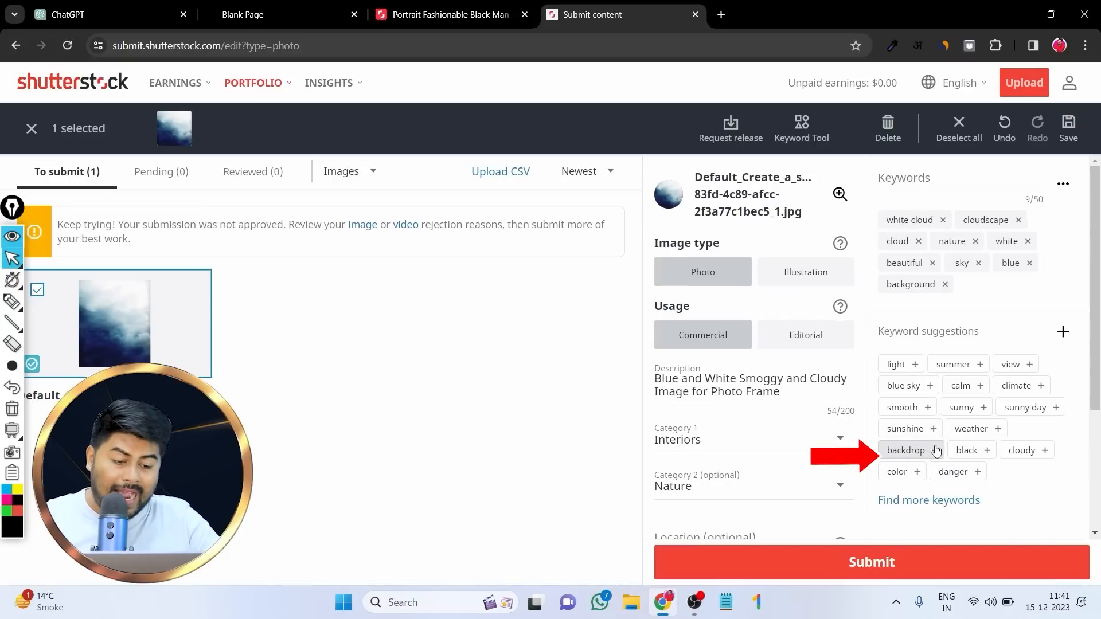
left_click(923, 454)
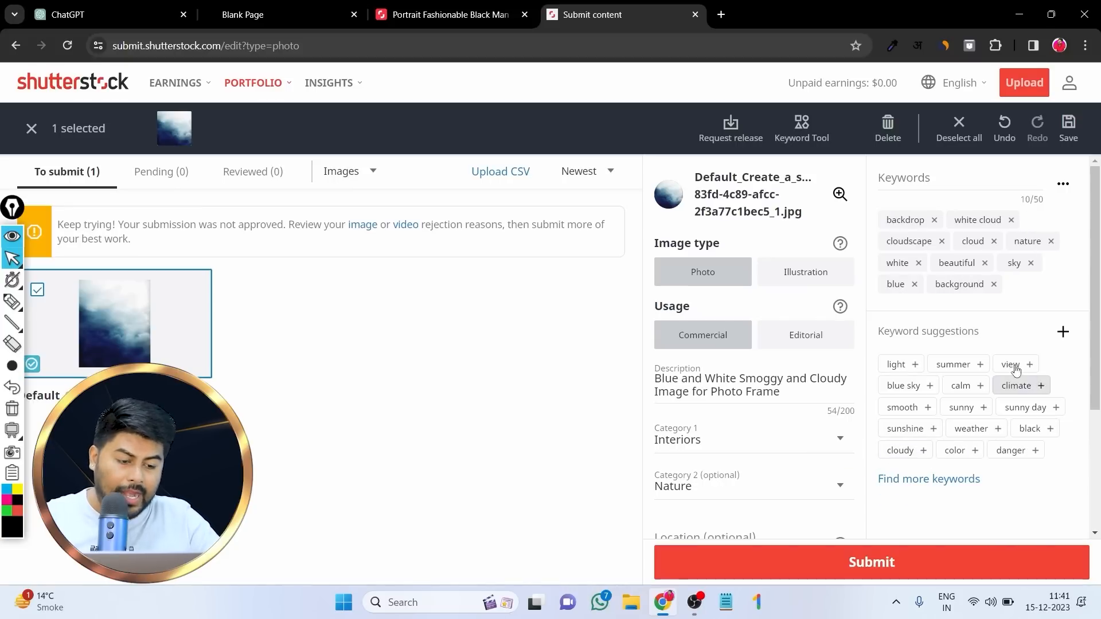
Look at the Keyword tool for finding more keywords and close it without attaching anything
left_click(918, 479)
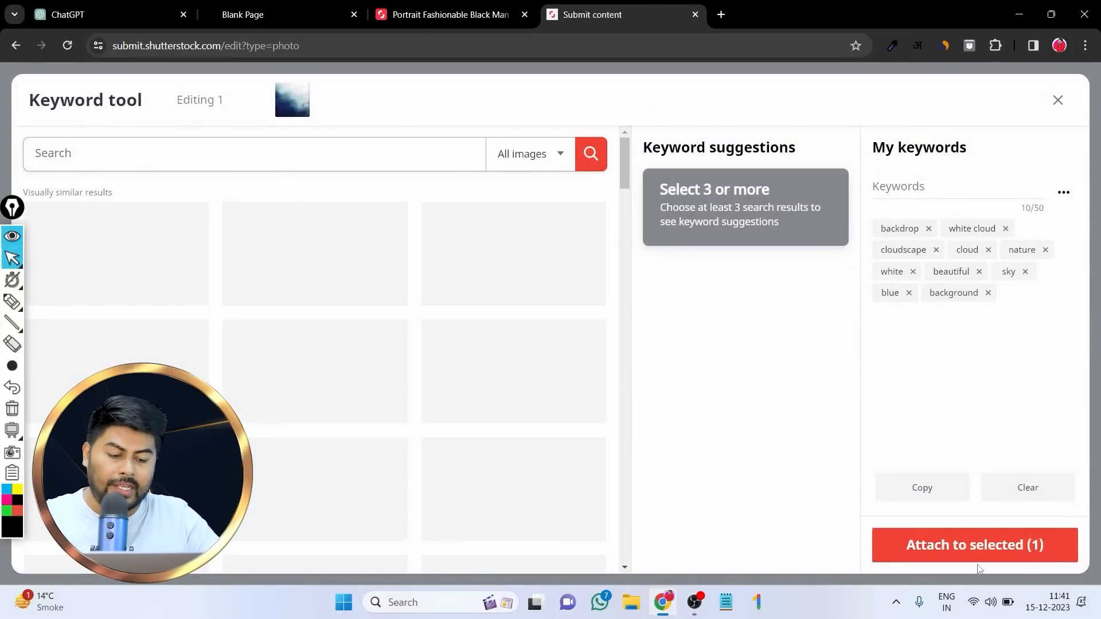
left_click(1060, 98)
scroll(940, 512, "down", 3)
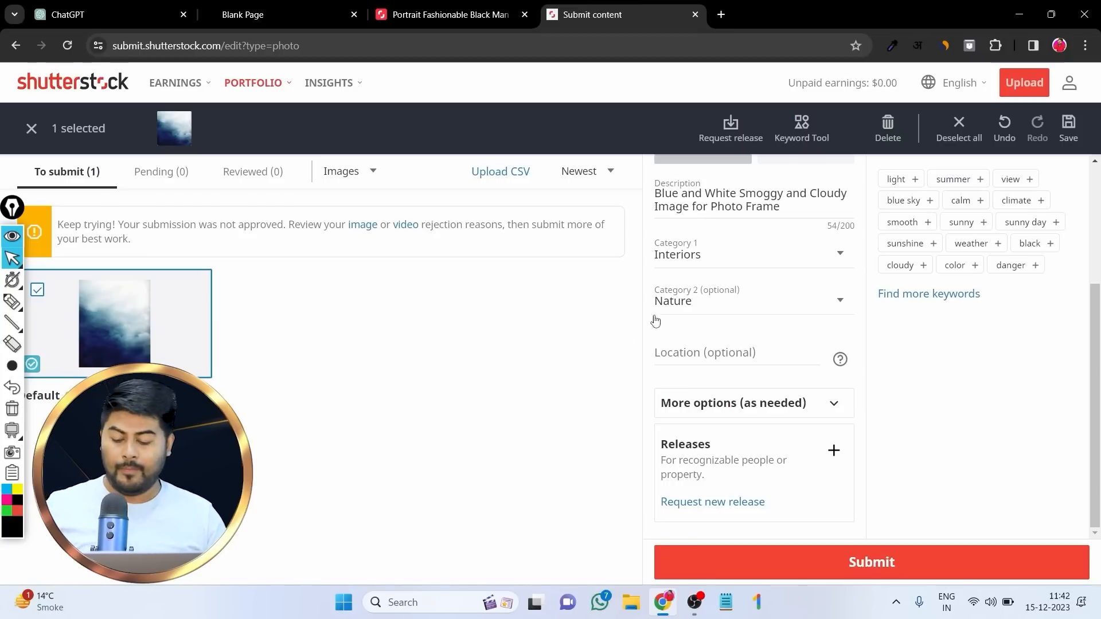
With the on-screen pen, circle the Submit button and handwrite an underlined "Reject" above it with a downward arrow
key("ctrl+shift+h")
left_click_drag(832, 558, 911, 519)
mouse_move(911, 427)
left_mouse_down()
mouse_move(905, 505)
mouse_move(924, 482)
left_mouse_up()
mouse_move(887, 350)
left_mouse_down()
mouse_move(917, 383)
mouse_move(946, 353)
mouse_move(1032, 331)
mouse_move(1014, 367)
left_mouse_up()
Draw a cross beside the image thumbnail with an arrow leading to a handwritten, underlined "Suspension"
left_click_drag(181, 330, 267, 290)
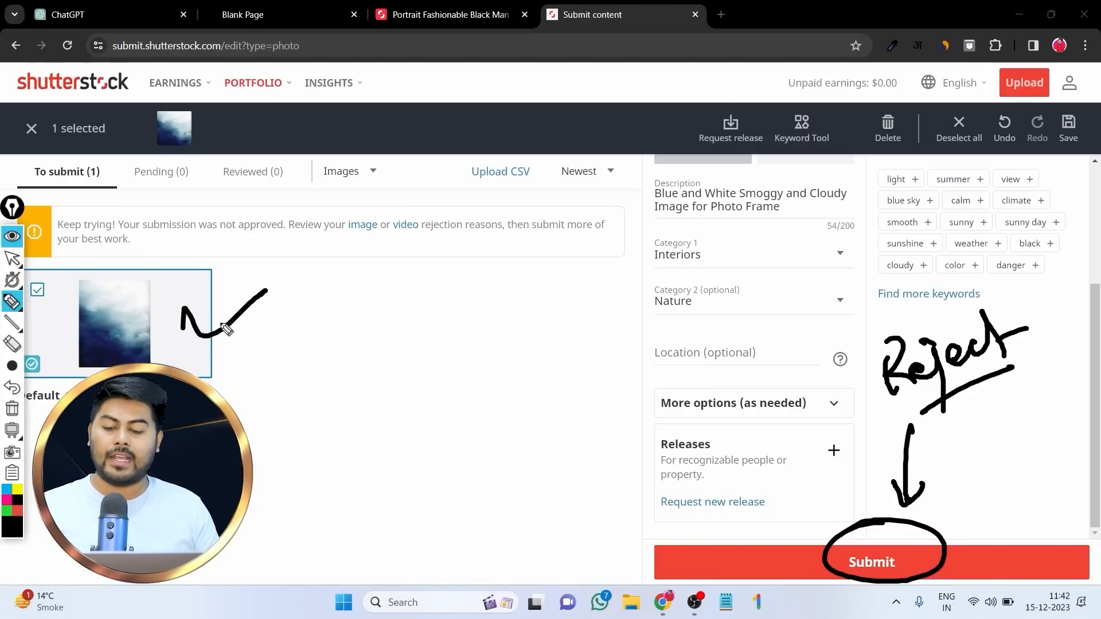
left_click_drag(198, 293, 274, 347)
mouse_move(299, 312)
left_mouse_down()
mouse_move(396, 313)
mouse_move(357, 344)
left_mouse_up()
mouse_move(450, 289)
left_mouse_down()
mouse_move(437, 298)
mouse_move(516, 309)
left_mouse_up()
mouse_move(506, 274)
left_mouse_down()
mouse_move(530, 334)
mouse_move(583, 287)
mouse_move(685, 256)
left_mouse_up()
left_click_drag(477, 376, 674, 292)
left_click_drag(390, 289, 579, 359)
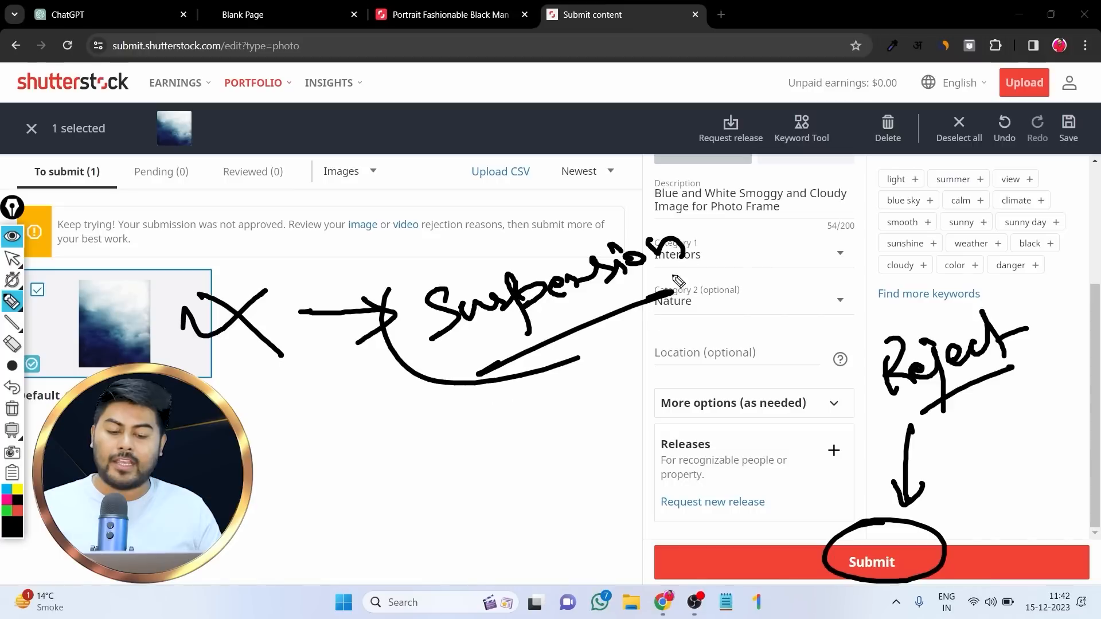
Handwrite "Policy" below "Suspension" with a connecting arrow, and draw a loop around the image thumbnail
left_click_drag(660, 293, 645, 186)
left_click_drag(494, 387, 526, 433)
mouse_move(473, 502)
left_mouse_down()
mouse_move(459, 485)
mouse_move(533, 467)
mouse_move(582, 438)
mouse_move(601, 448)
left_mouse_up()
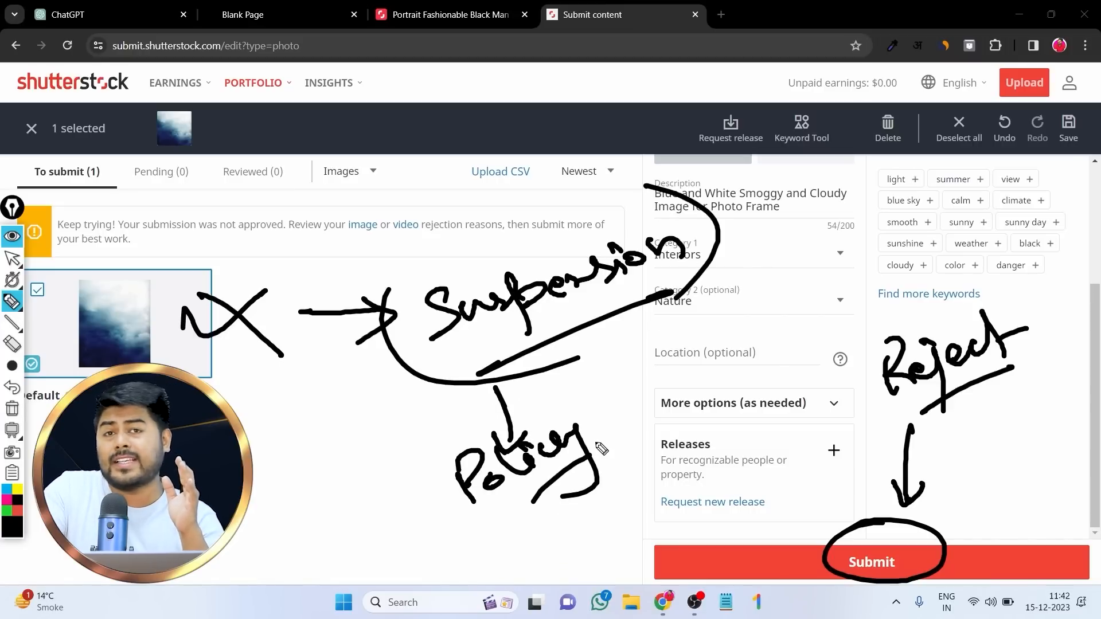
mouse_move(458, 290)
left_mouse_down()
mouse_move(671, 292)
mouse_move(503, 386)
left_mouse_up()
mouse_move(198, 265)
left_mouse_down()
mouse_move(152, 250)
mouse_move(218, 390)
left_mouse_up()
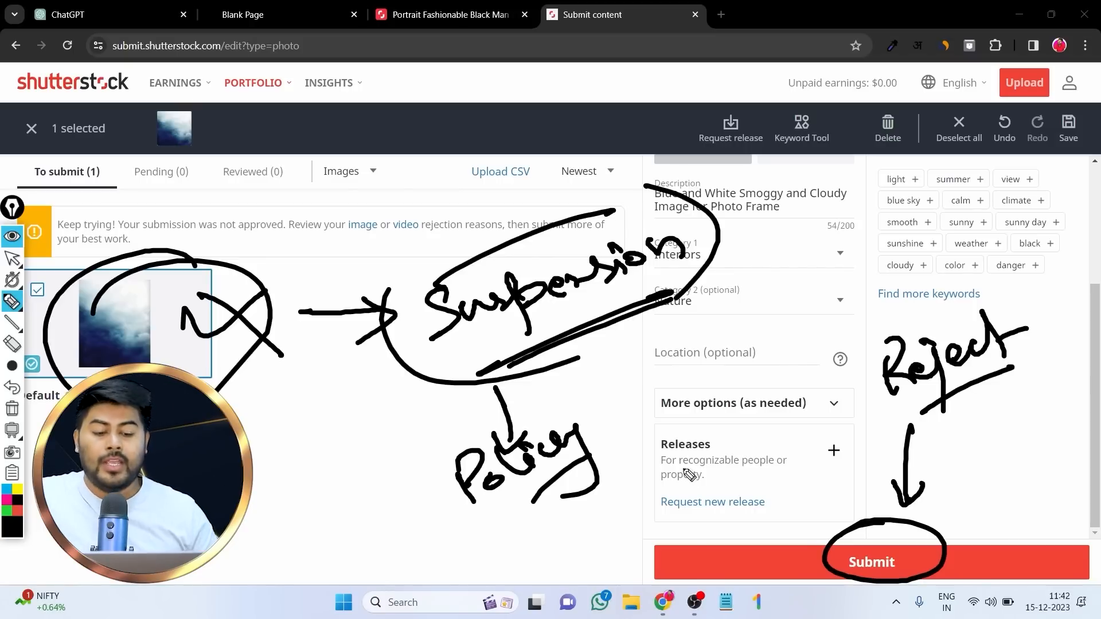
Draw arrows pointing to the handwritten "Reject" and add more emphasis lines around "Suspension"
mouse_move(765, 490)
left_mouse_down()
mouse_move(896, 424)
mouse_move(826, 471)
left_mouse_up()
left_click_drag(758, 431, 868, 385)
left_click_drag(819, 390, 791, 442)
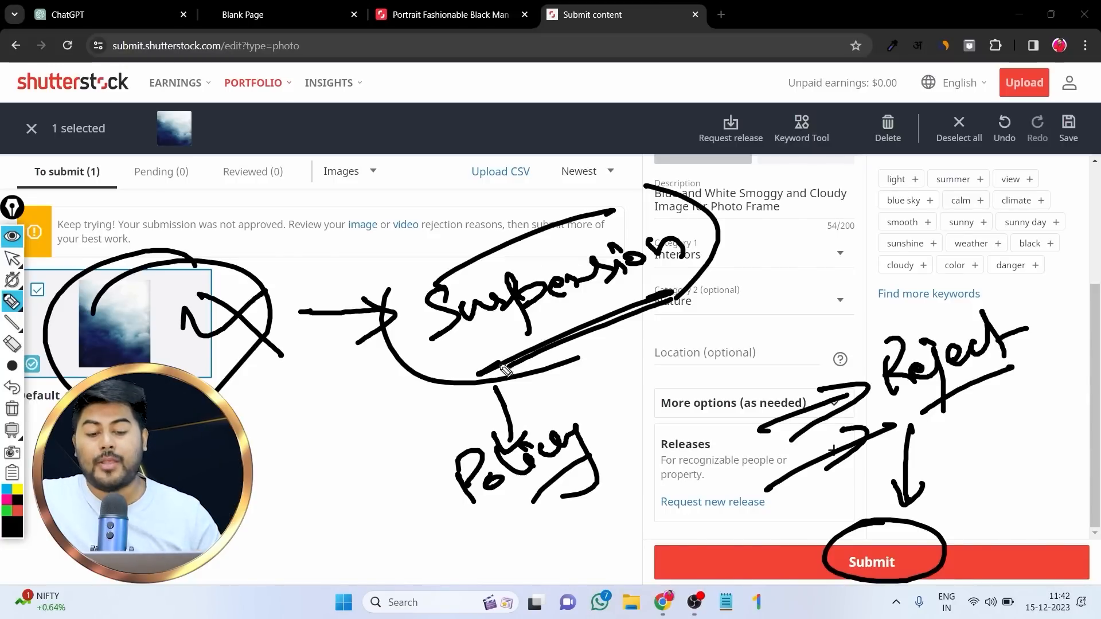
left_click_drag(505, 370, 630, 309)
left_click_drag(441, 284, 630, 217)
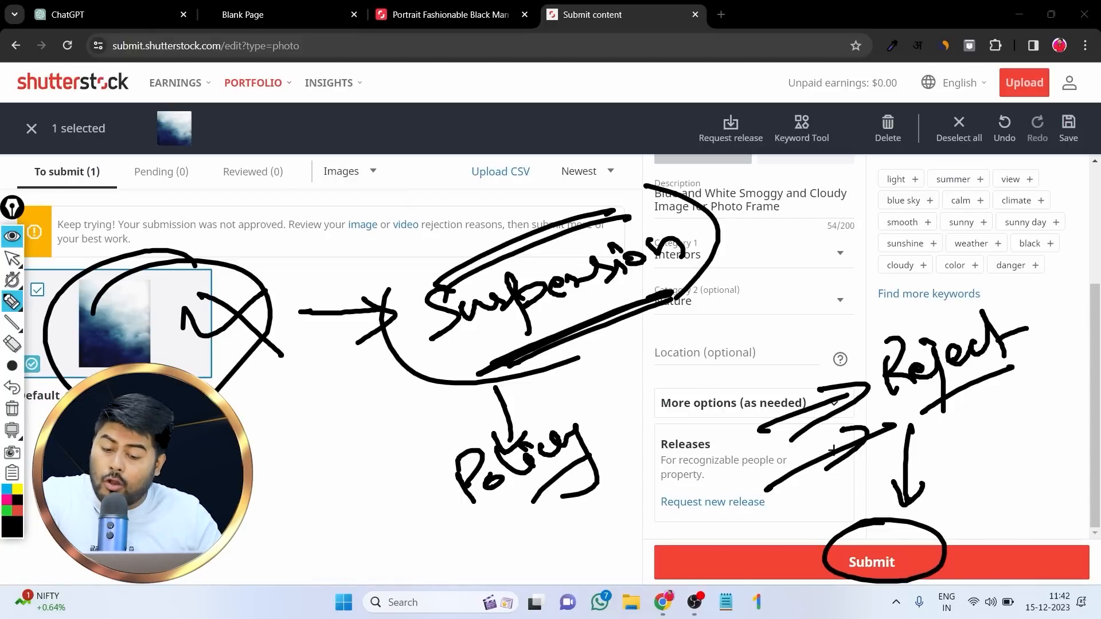
Handwrite a short underlined note above "Policy", and circle the thumbnail, Submit button, keyword suggestions and category fields
mouse_move(252, 544)
left_mouse_down()
mouse_move(312, 487)
mouse_move(338, 442)
mouse_move(425, 424)
mouse_move(519, 370)
mouse_move(562, 405)
left_mouse_up()
left_click_drag(427, 459, 574, 397)
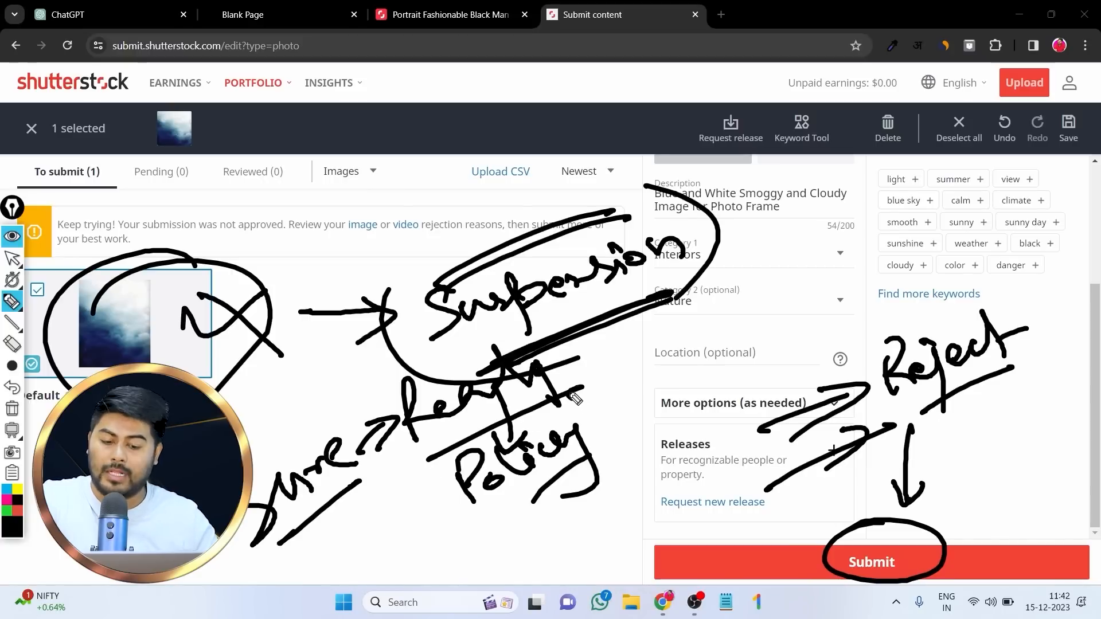
left_click_drag(76, 285, 93, 337)
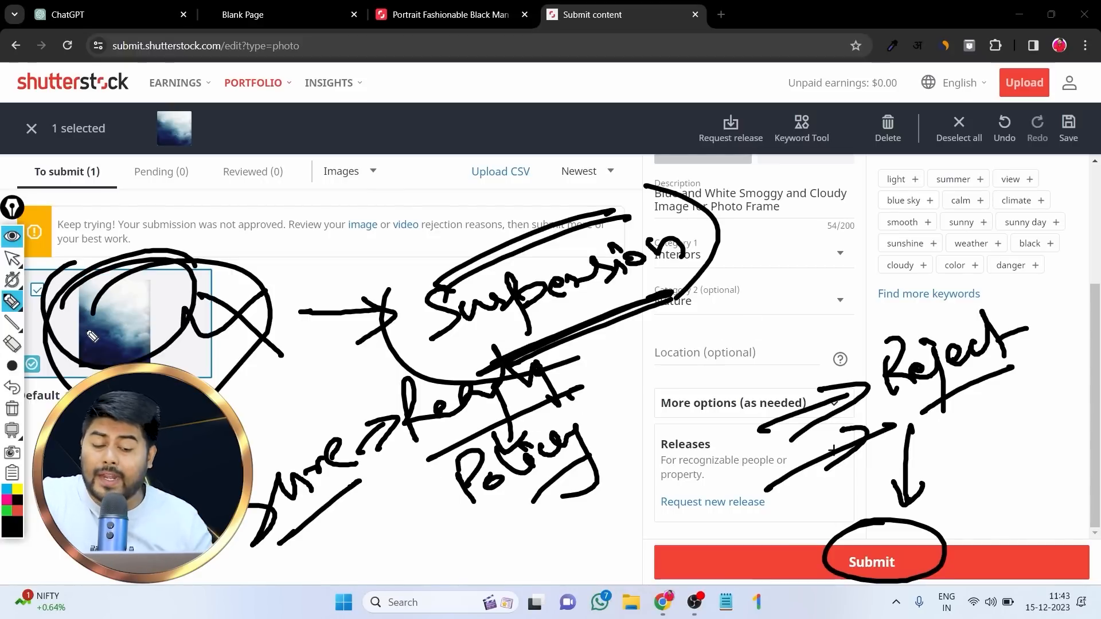
mouse_move(912, 547)
left_mouse_down()
mouse_move(896, 601)
mouse_move(881, 567)
left_mouse_up()
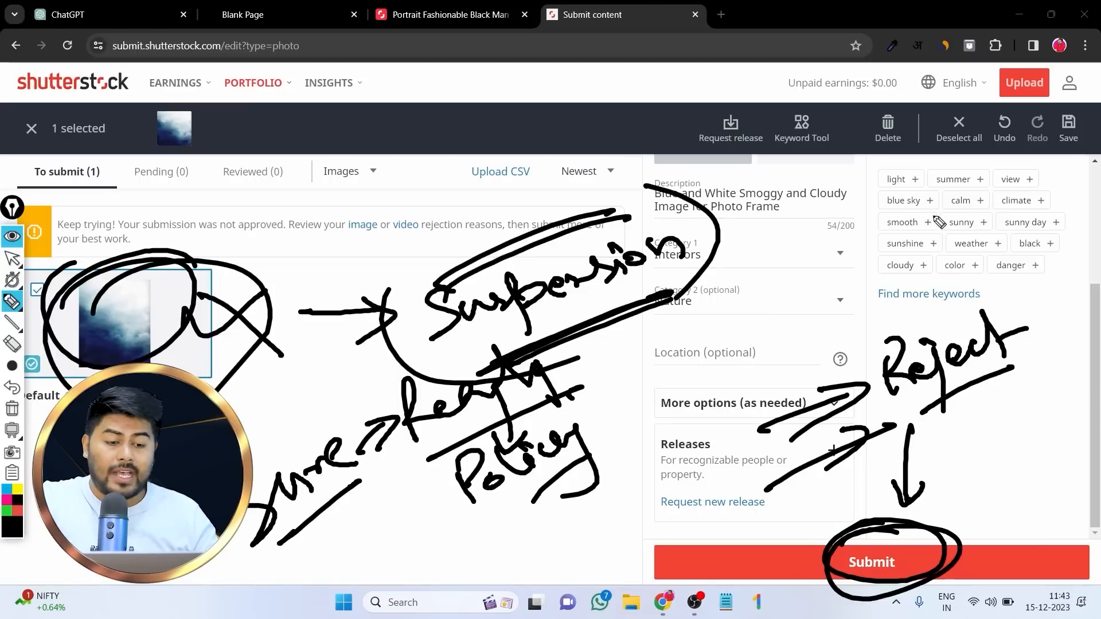
mouse_move(922, 184)
left_mouse_down()
mouse_move(939, 200)
mouse_move(920, 221)
left_mouse_up()
mouse_move(752, 256)
left_mouse_down()
mouse_move(788, 247)
mouse_move(762, 298)
mouse_move(648, 330)
mouse_move(672, 359)
left_mouse_up()
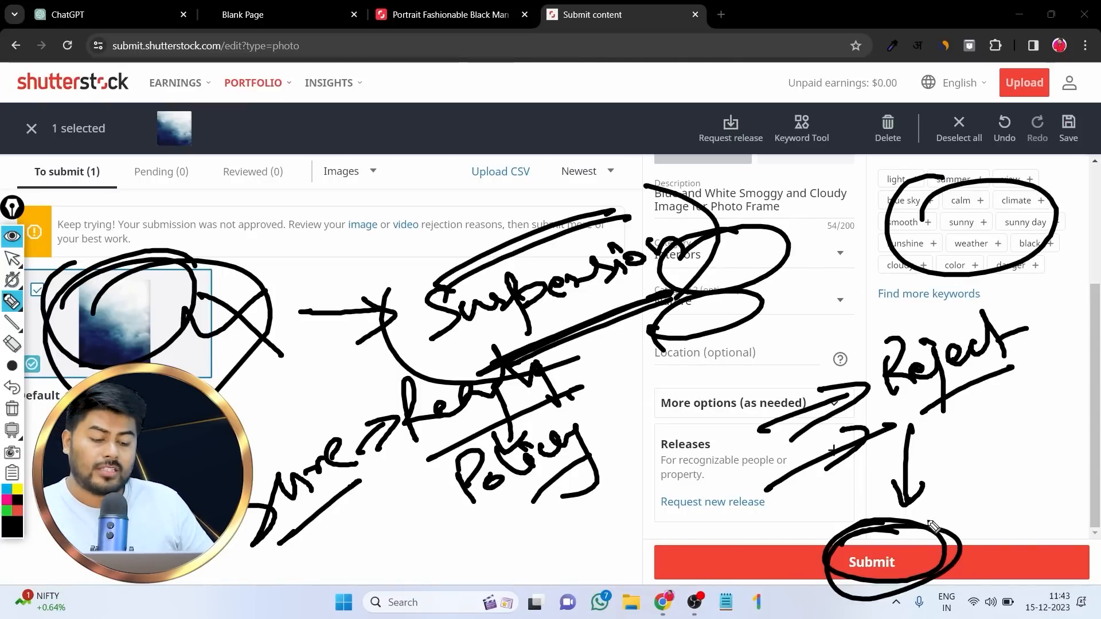
Circle the handwritten "Reject" and "Suspension" for emphasis, and clear all pen annotations from the screen
mouse_move(974, 443)
left_mouse_down()
mouse_move(940, 525)
mouse_move(985, 495)
left_mouse_up()
left_click_drag(1020, 367, 973, 386)
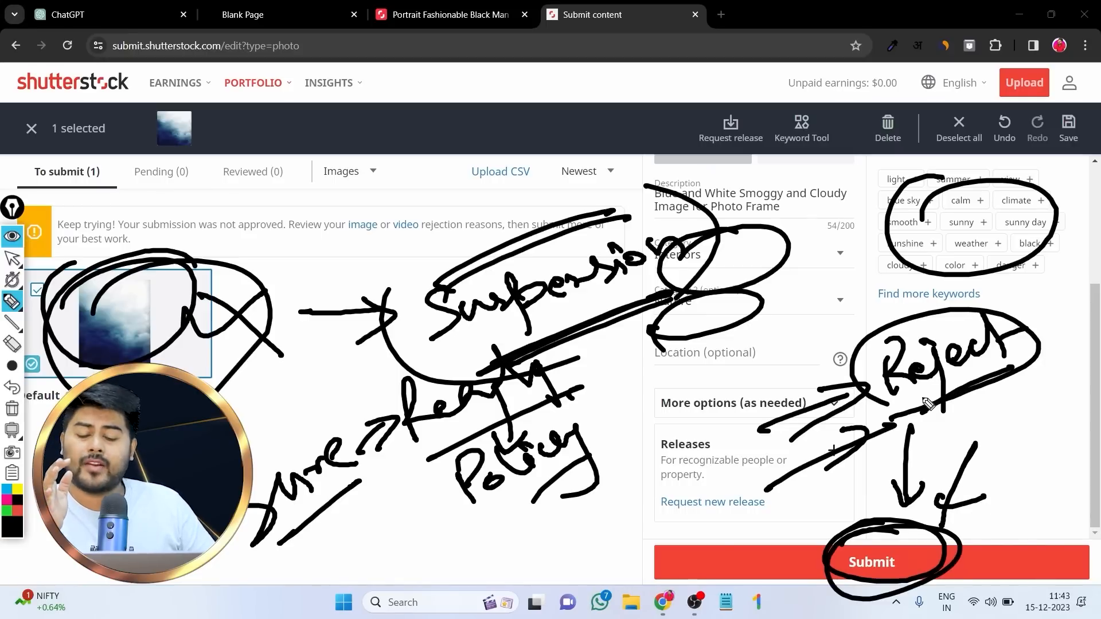
mouse_move(426, 267)
left_mouse_down()
mouse_move(688, 241)
mouse_move(559, 337)
left_mouse_up()
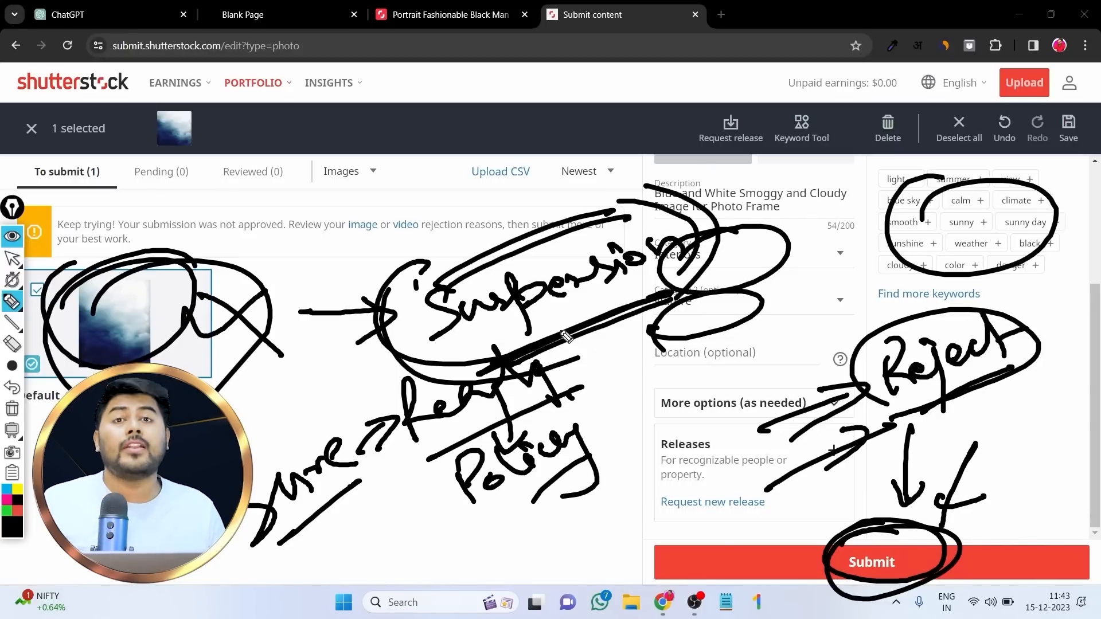
key("Delete")
Handwrite an underlined "Etsy" with an arrow to a circled, crossed "Ban", and draw an arrow toward the thumbnail
mouse_move(405, 269)
left_mouse_down()
mouse_move(418, 337)
mouse_move(430, 342)
mouse_move(480, 295)
mouse_move(552, 324)
mouse_move(646, 256)
mouse_move(682, 275)
mouse_move(735, 259)
mouse_move(769, 271)
left_mouse_up()
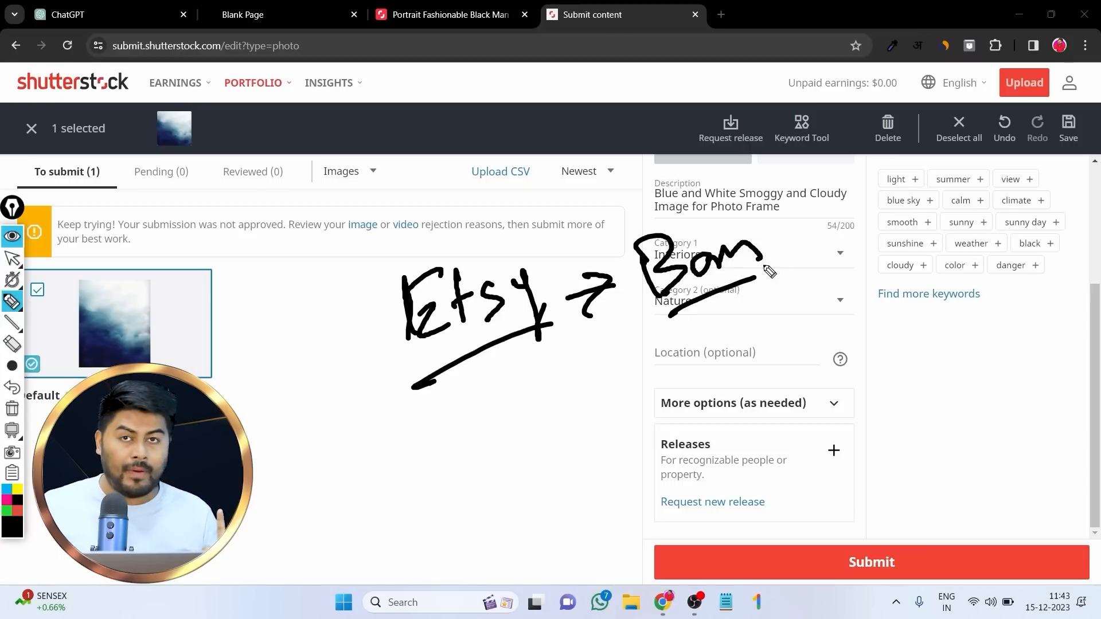
mouse_move(722, 227)
left_mouse_down()
mouse_move(768, 316)
mouse_move(646, 247)
left_mouse_up()
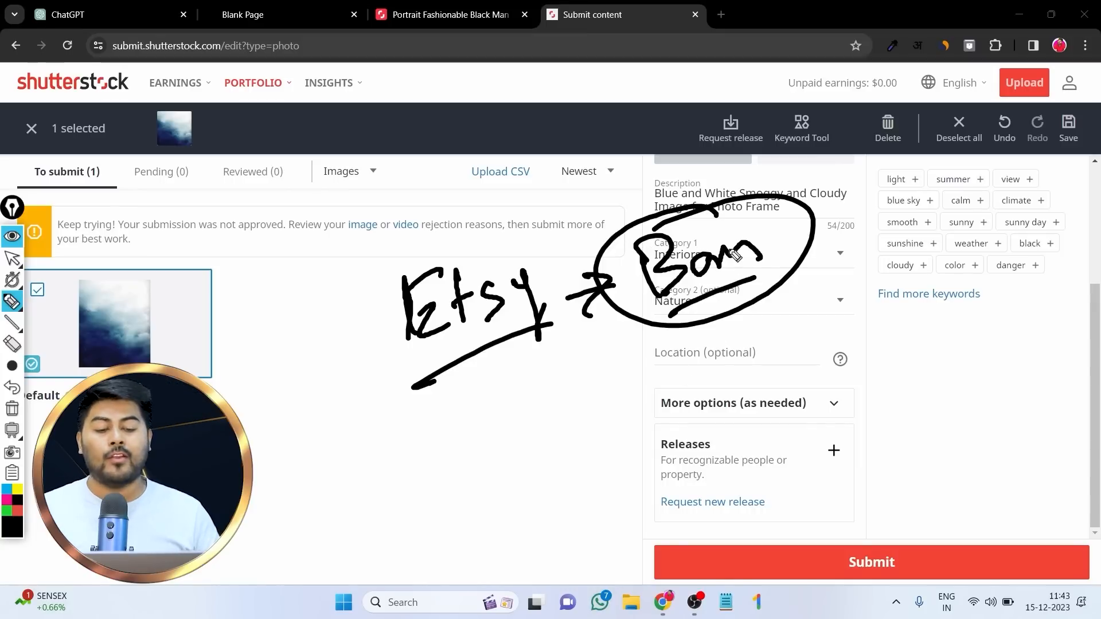
left_click_drag(762, 227, 803, 253)
mouse_move(334, 282)
left_mouse_down()
mouse_move(256, 307)
mouse_move(302, 312)
left_mouse_up()
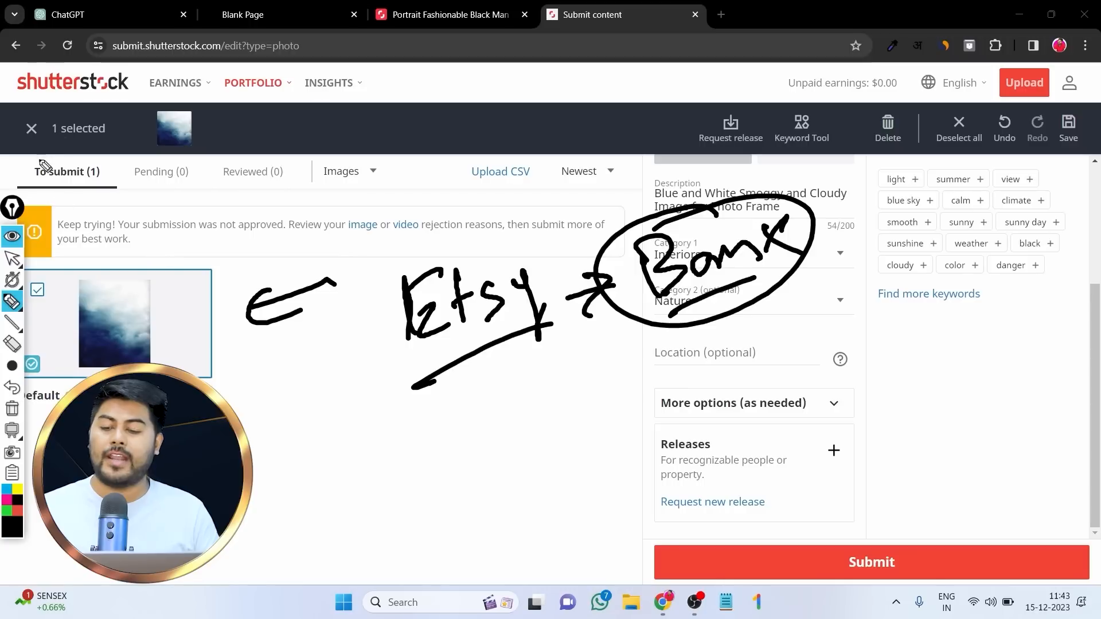
Circle the Shutterstock logo and draw an arrow from it to a handwritten "AI Images", underlining and circling "Images"
left_click_drag(92, 105, 56, 103)
mouse_move(221, 95)
left_mouse_down()
mouse_move(375, 85)
mouse_move(335, 103)
left_mouse_up()
mouse_move(423, 104)
left_mouse_down()
mouse_move(442, 67)
mouse_move(459, 102)
left_mouse_up()
left_click_drag(427, 87, 459, 83)
left_click(478, 73)
left_click(481, 102)
mouse_move(533, 92)
left_mouse_down()
mouse_move(617, 95)
mouse_move(654, 72)
left_mouse_up()
left_click_drag(510, 129, 656, 109)
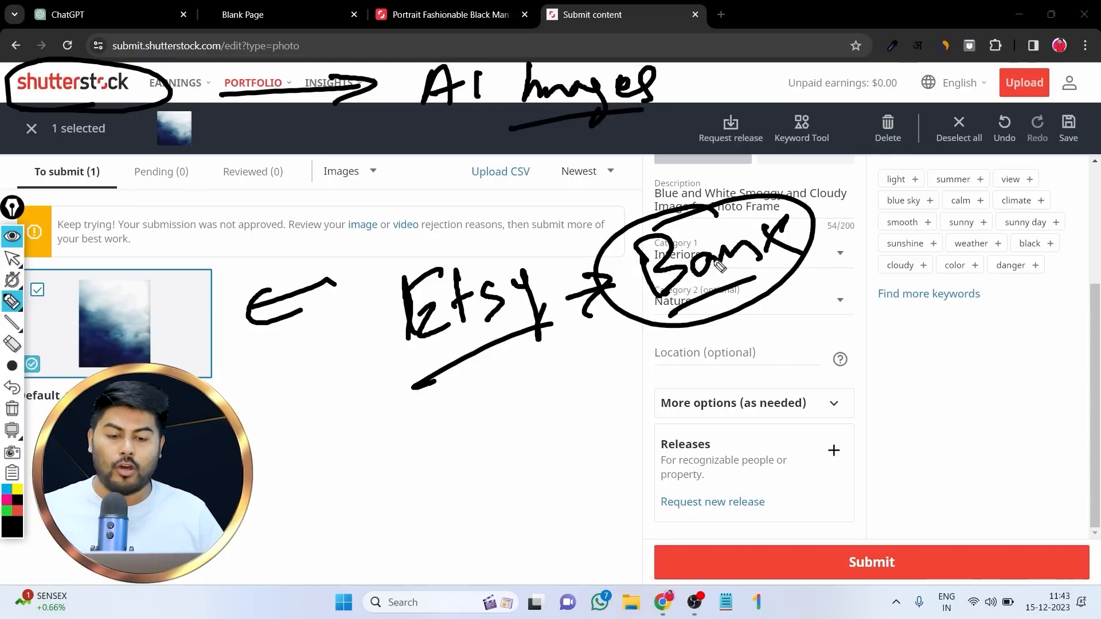
mouse_move(543, 140)
left_mouse_down()
mouse_move(593, 57)
mouse_move(565, 122)
left_mouse_up()
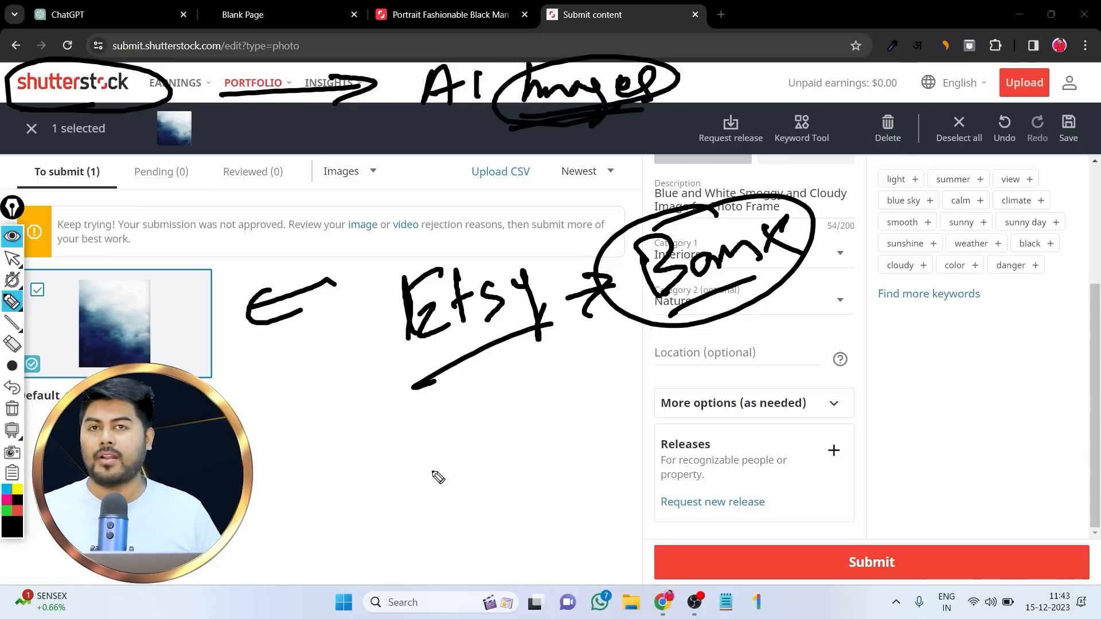
Cross out the handwritten "Etsy", draw an arrow up to the Shutterstock logo, and add a mark above Submit
left_click_drag(507, 265, 442, 351)
left_click_drag(428, 290, 539, 351)
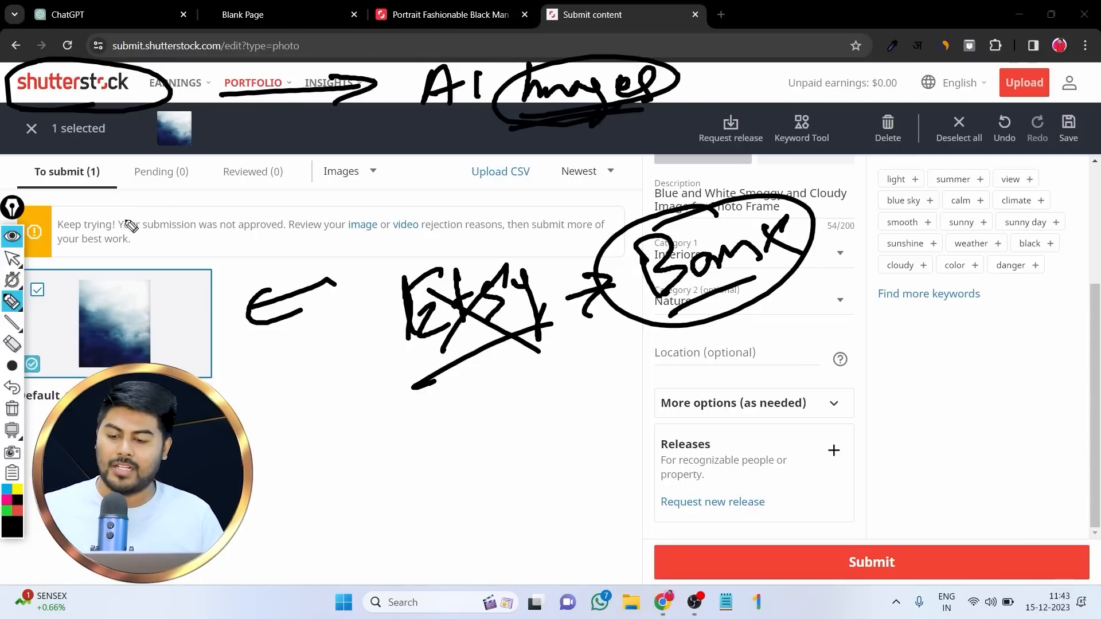
left_click_drag(131, 226, 109, 132)
left_click_drag(137, 109, 169, 158)
mouse_move(870, 470)
left_mouse_down()
mouse_move(905, 489)
mouse_move(975, 464)
left_mouse_up()
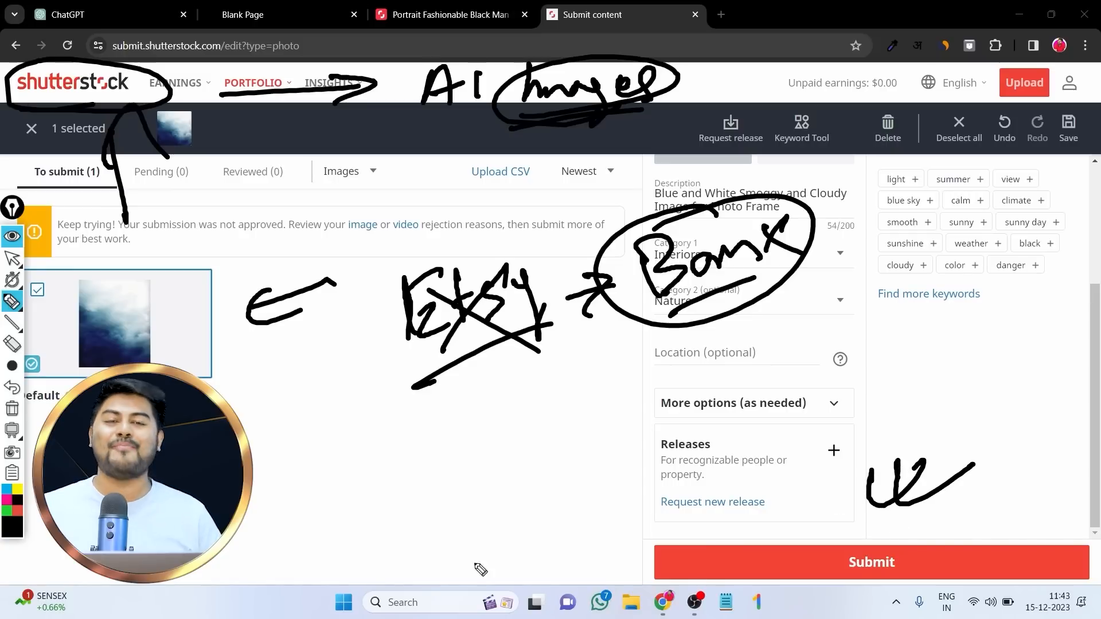
Handwrite "Process" below the crossed-out "Etsy", underline it and circle it
mouse_move(360, 439)
left_mouse_down()
mouse_move(413, 467)
mouse_move(475, 432)
mouse_move(492, 435)
left_mouse_up()
left_click_drag(387, 519, 534, 454)
left_click_drag(501, 524, 342, 453)
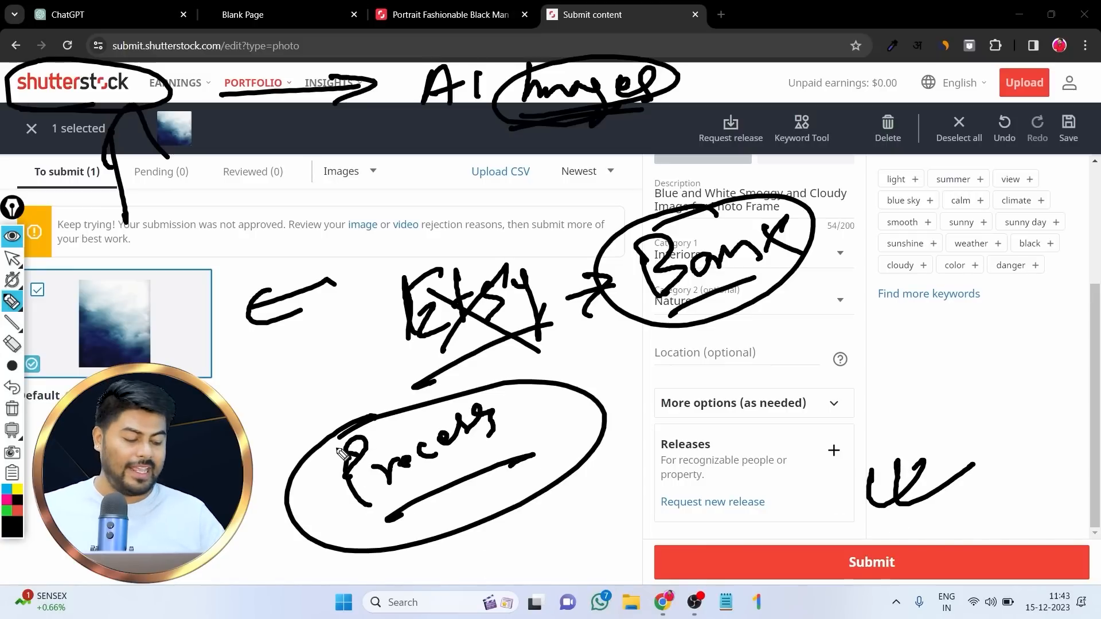